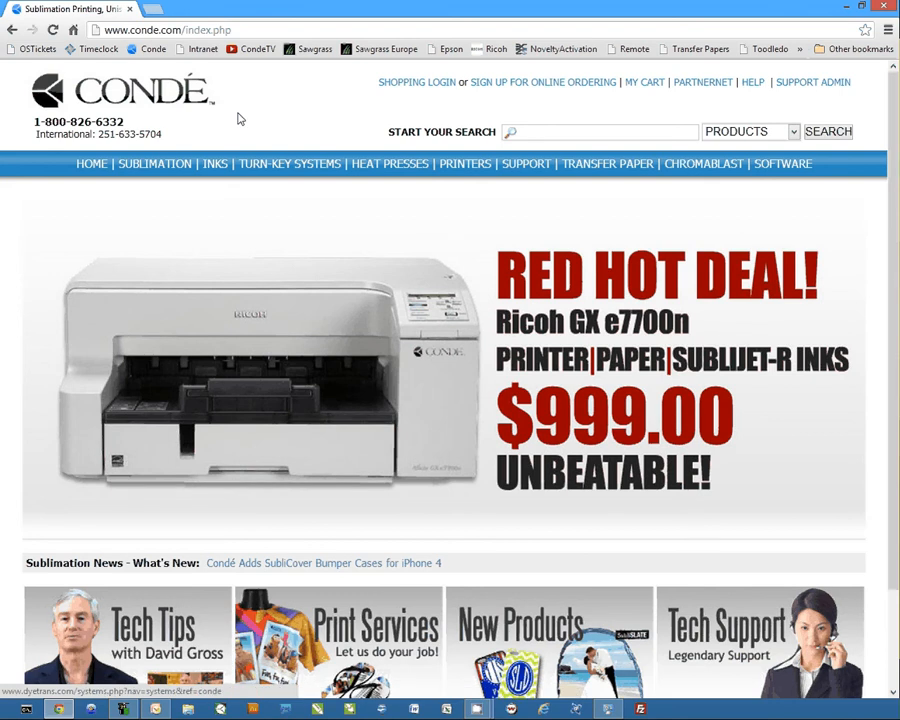
Step: Open the Condé support page and log in to PartnerNET with the saved account credentials
{"action": "left_click", "coordinate": [520, 168]}
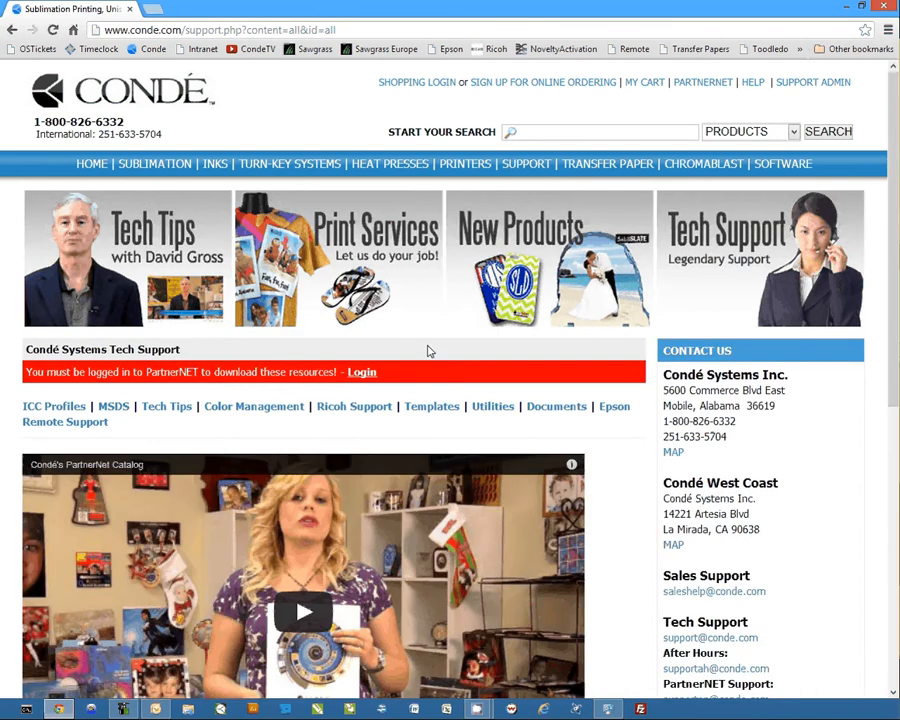
{"action": "left_click", "coordinate": [360, 377]}
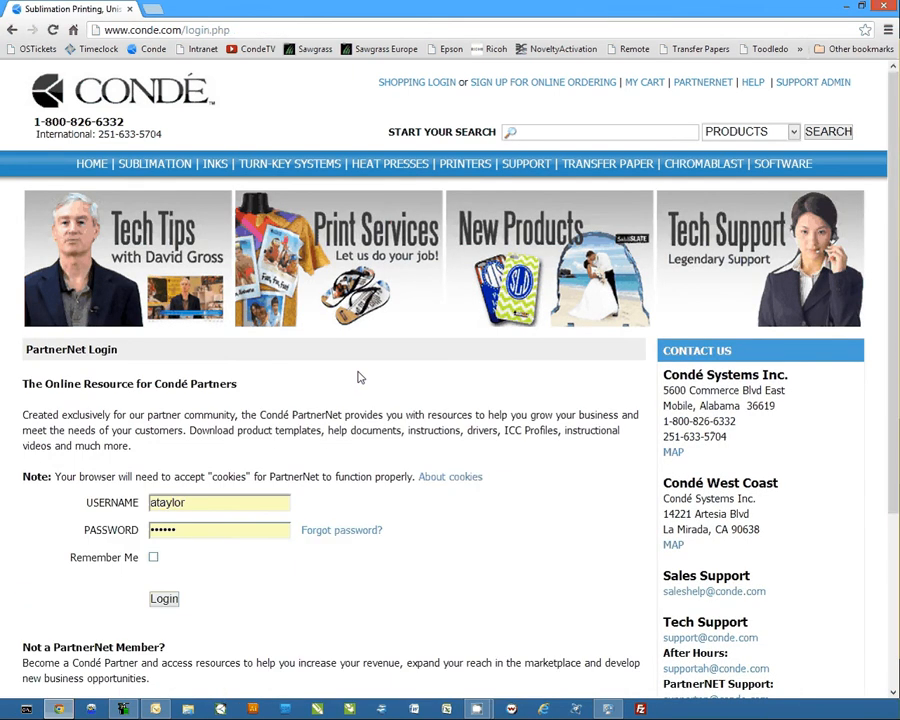
{"action": "left_click", "coordinate": [162, 599]}
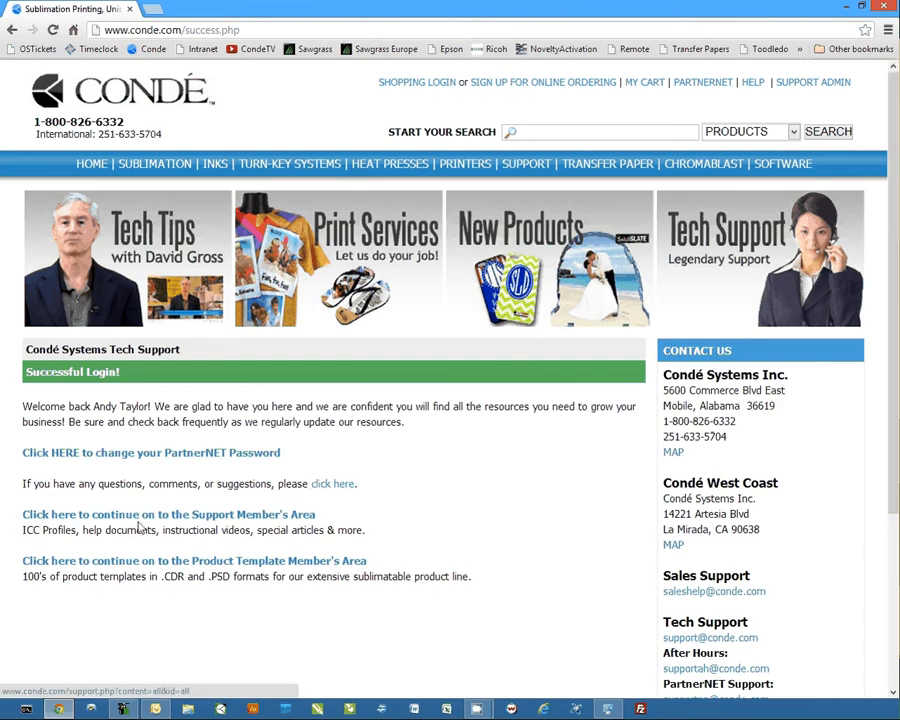
Step: Continue to the Support Member's Area and view the driver downloads under Ricoh Support
{"action": "left_click", "coordinate": [179, 515]}
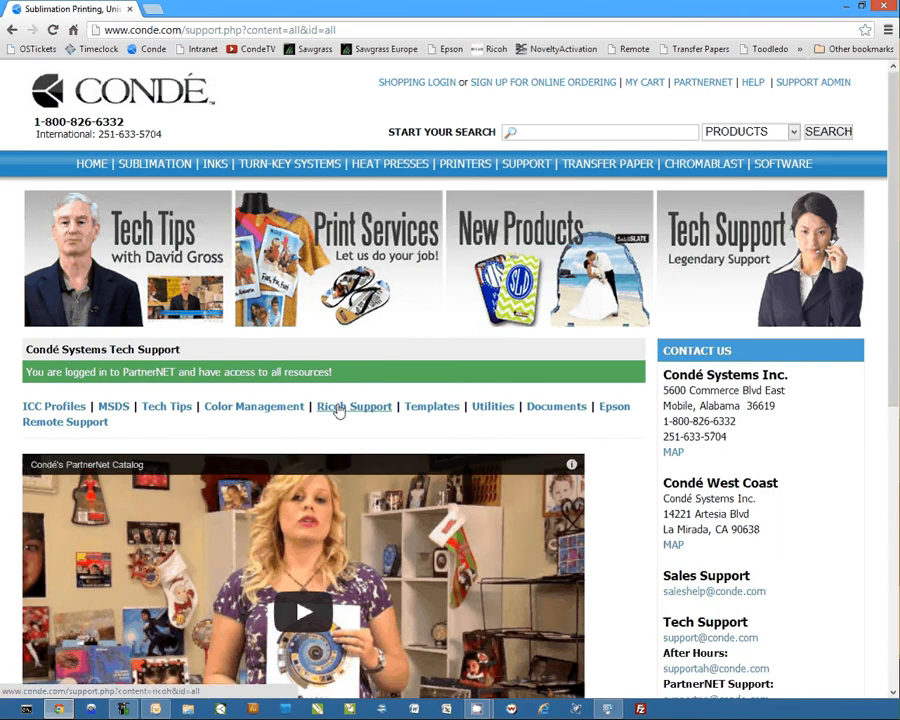
{"action": "left_click", "coordinate": [338, 410]}
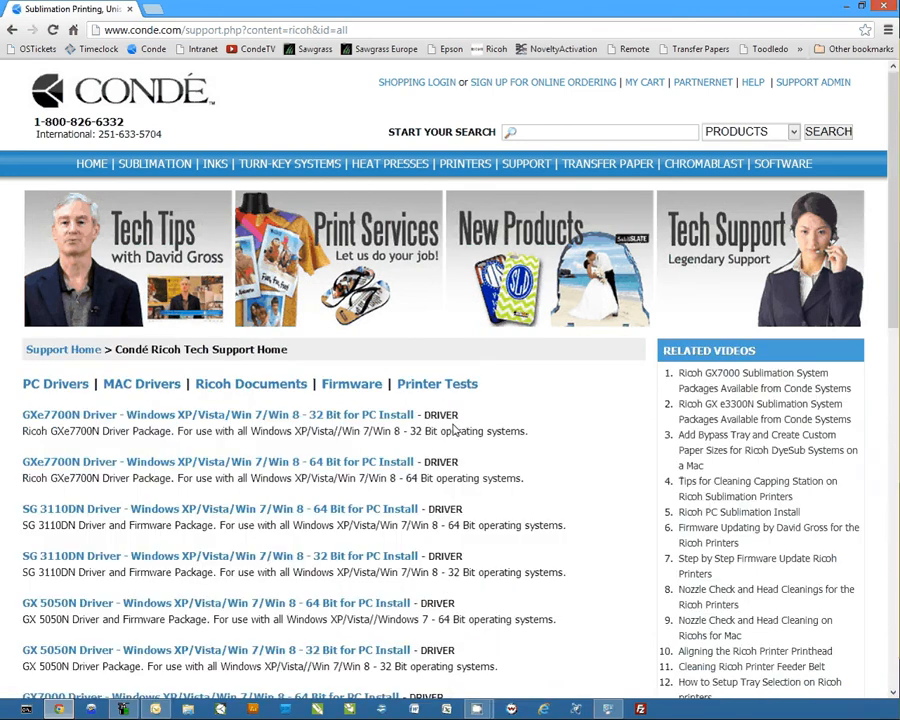
{"action": "scroll", "coordinate": [565, 476], "scroll_direction": "down", "scroll_amount": 2}
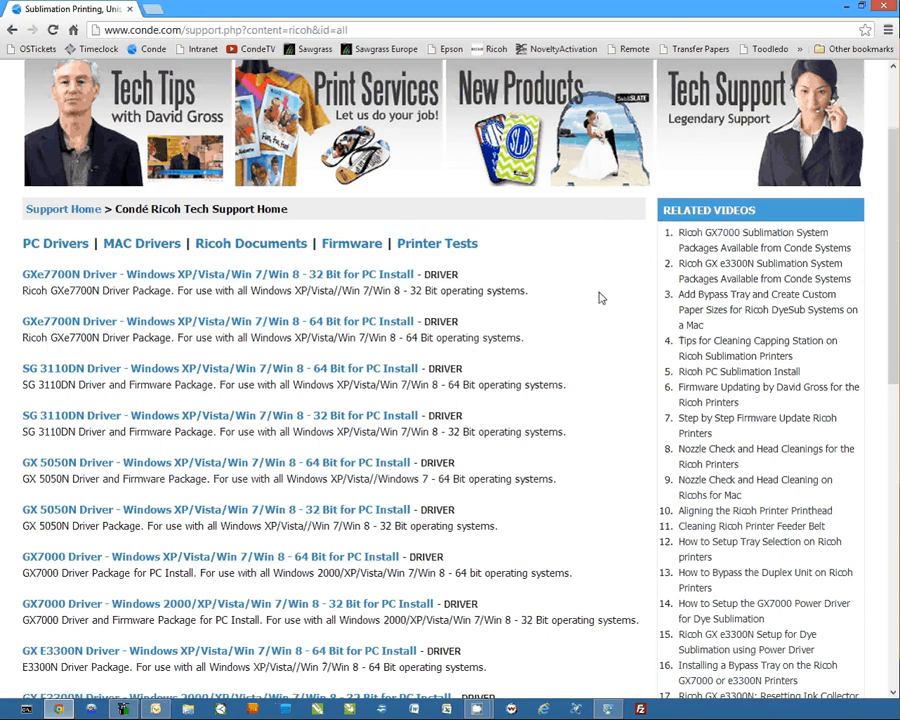
Step: Minimize the browser and install the Ricoh SG7100 DyeTrans Med SPP.icm color profile from the desktop
{"action": "left_click", "coordinate": [843, 8]}
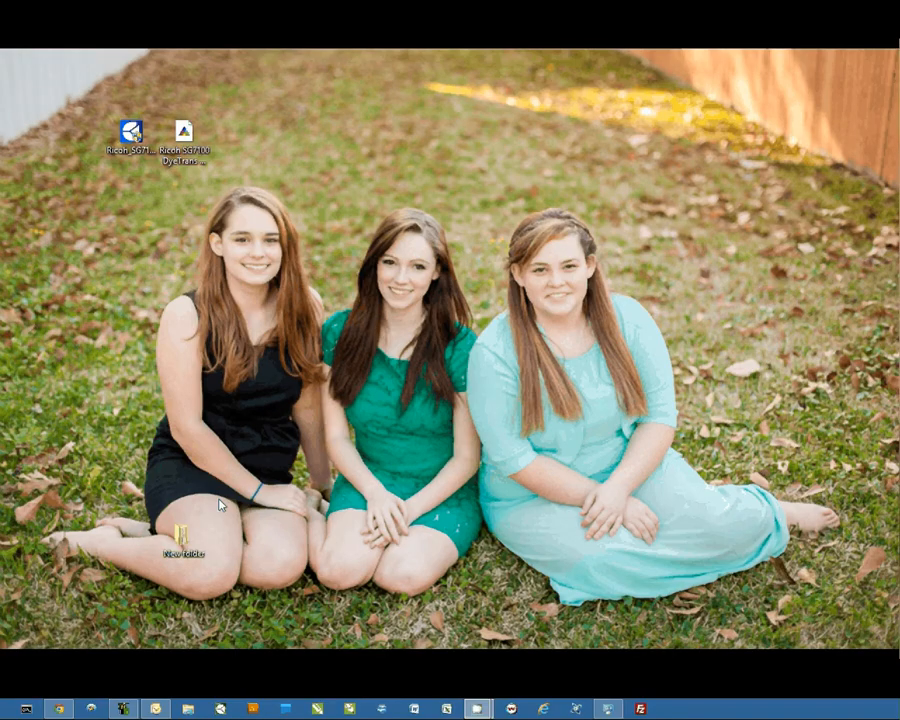
{"action": "left_click", "coordinate": [188, 136]}
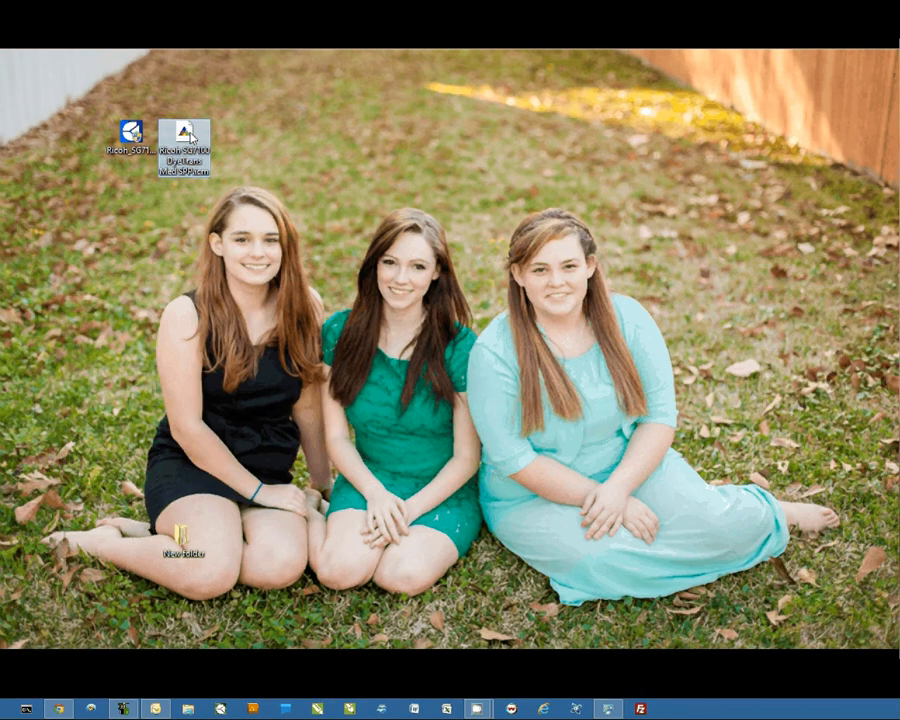
{"action": "right_click", "coordinate": [190, 137]}
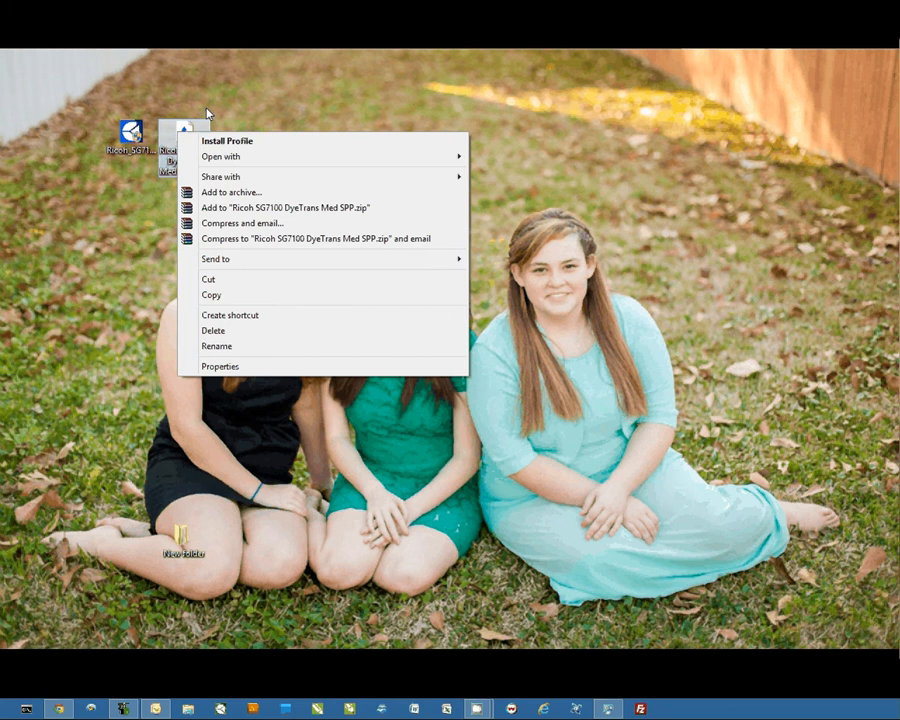
{"action": "left_click", "coordinate": [248, 143]}
Step: Run the Ricoh_SG7100_Windows_64bit.exe installer from the desktop and accept its license agreement
{"action": "left_click", "coordinate": [111, 146]}
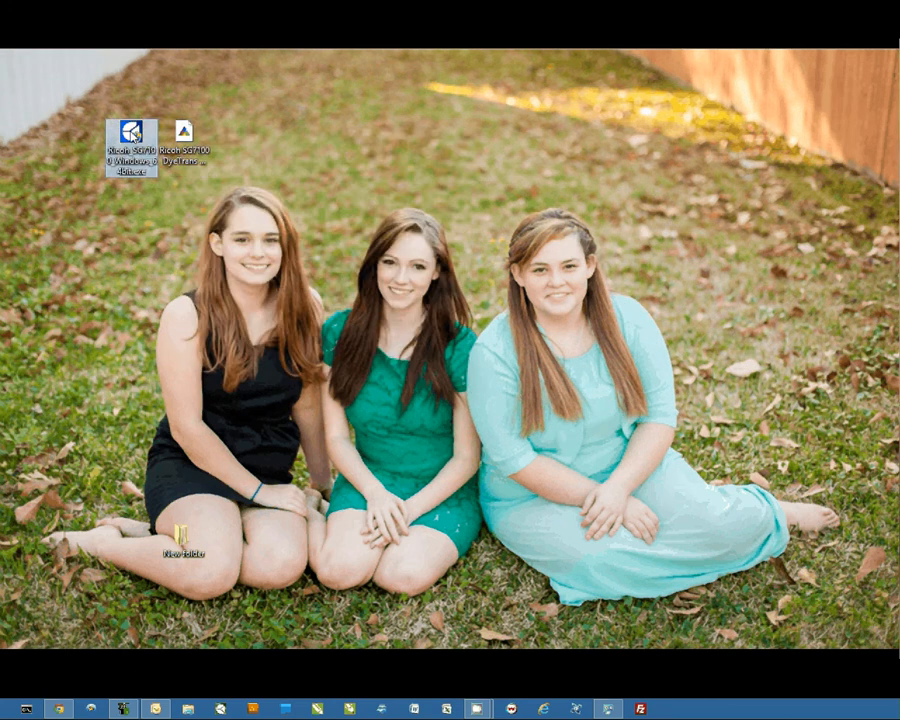
{"action": "double_click", "coordinate": [133, 137]}
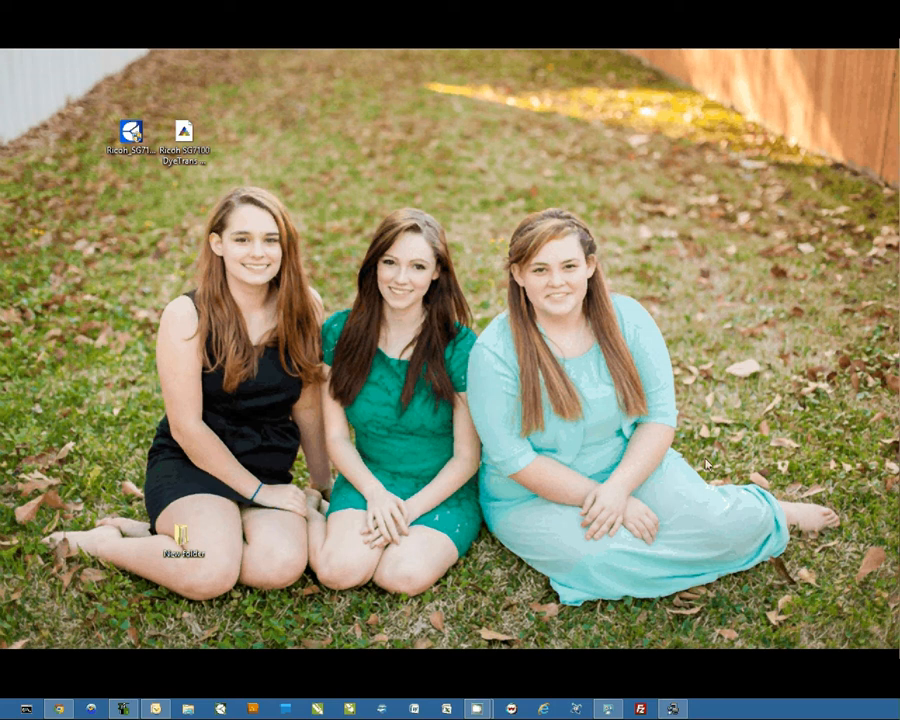
{"action": "left_click_drag", "start_coordinate": [379, 213], "coordinate": [284, 190]}
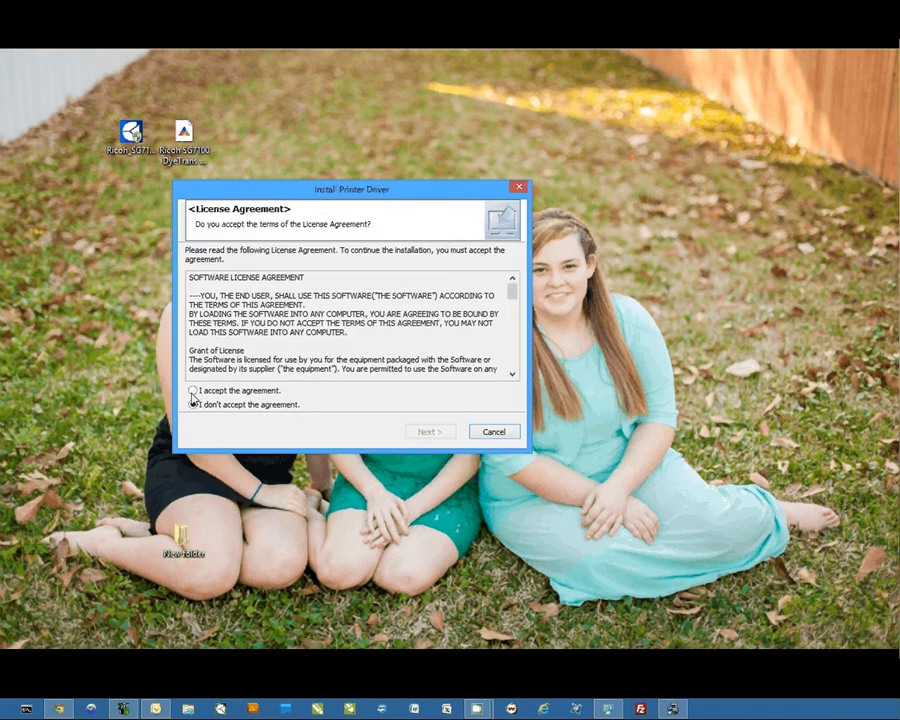
{"action": "left_click", "coordinate": [193, 390]}
{"action": "left_click", "coordinate": [428, 436]}
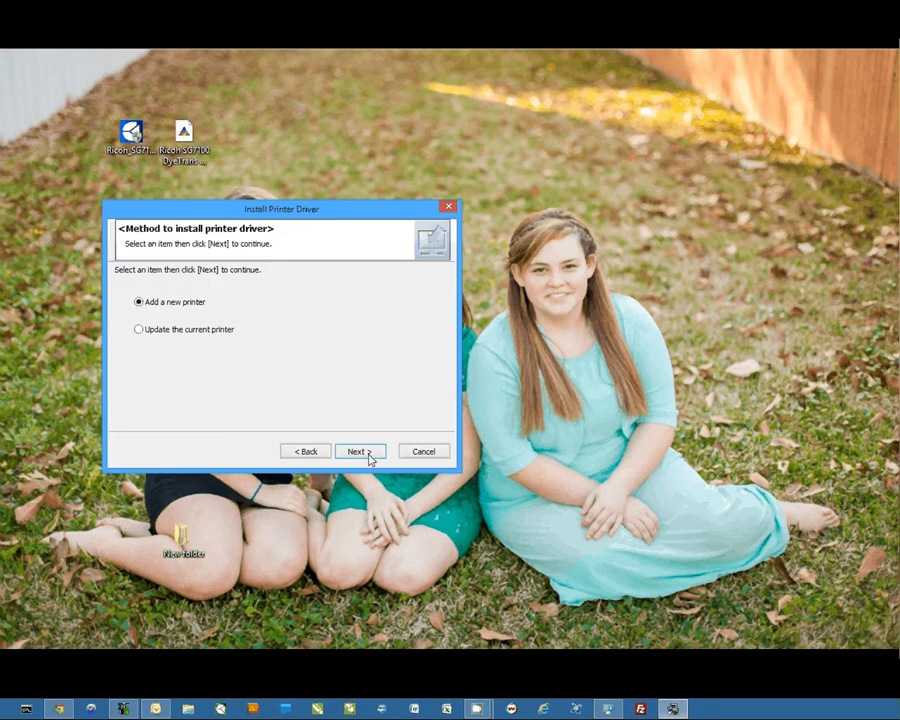
Step: Add a new printer connected by USB cable, choosing the RICOH AficioSG7100DN RPCS-R model, and start the driver installation
{"action": "left_click", "coordinate": [358, 451]}
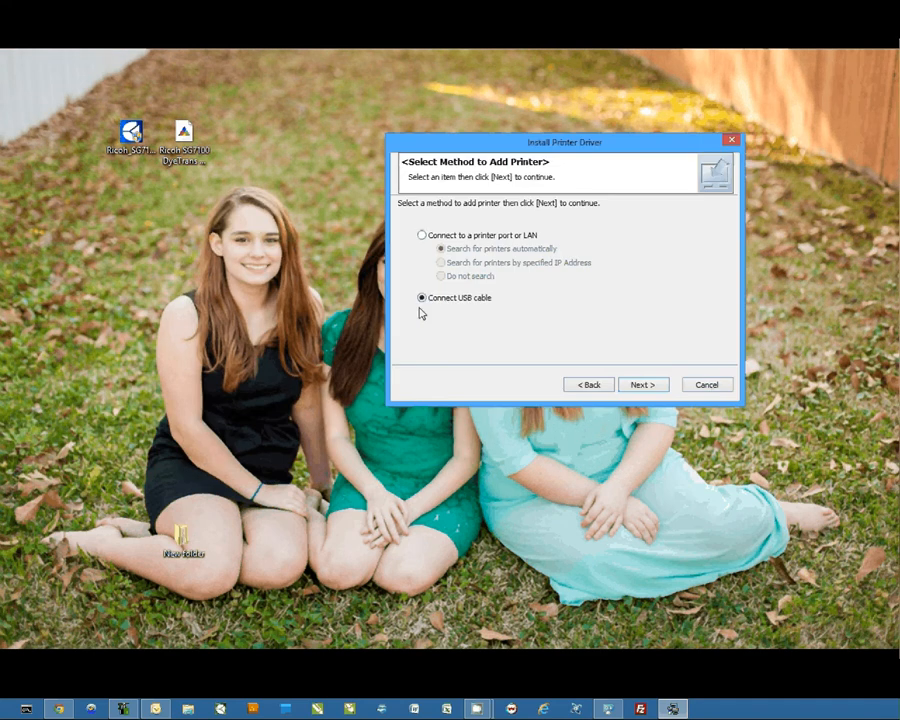
{"action": "left_click", "coordinate": [645, 386]}
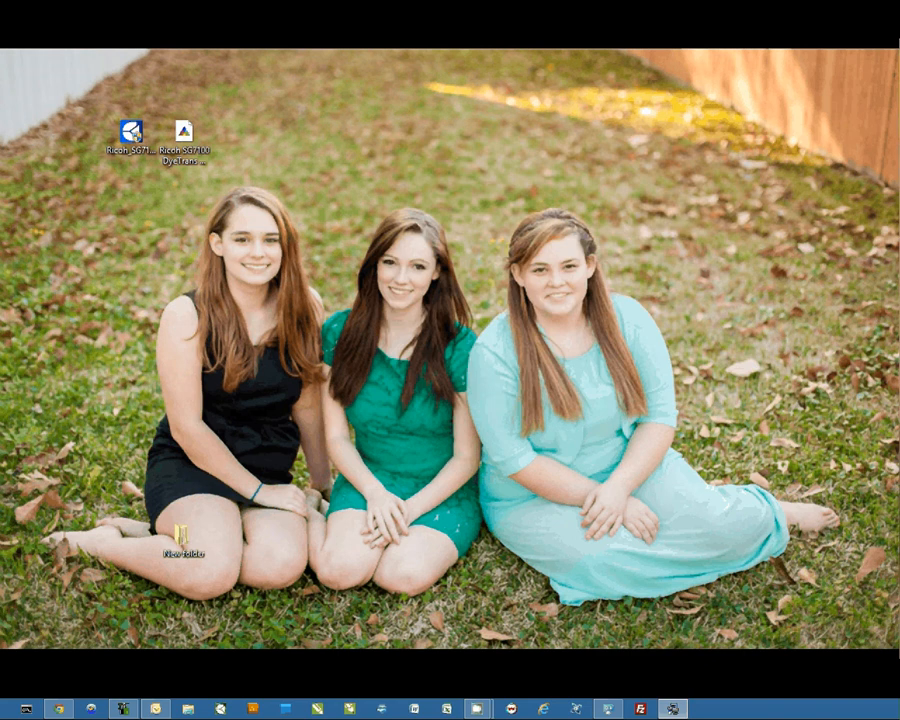
{"action": "left_click", "coordinate": [321, 255]}
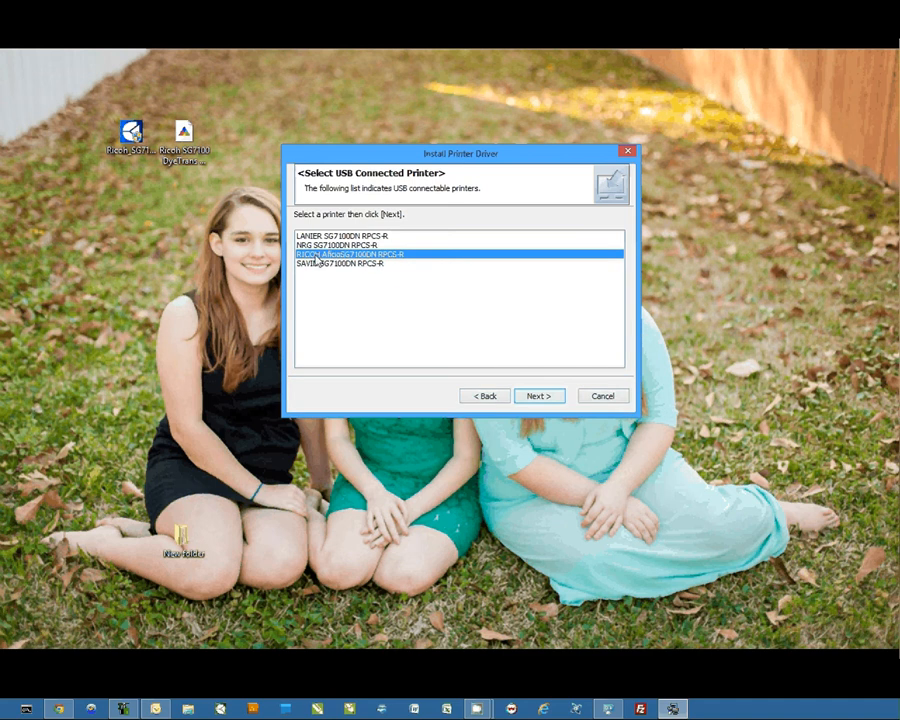
{"action": "left_click", "coordinate": [538, 396]}
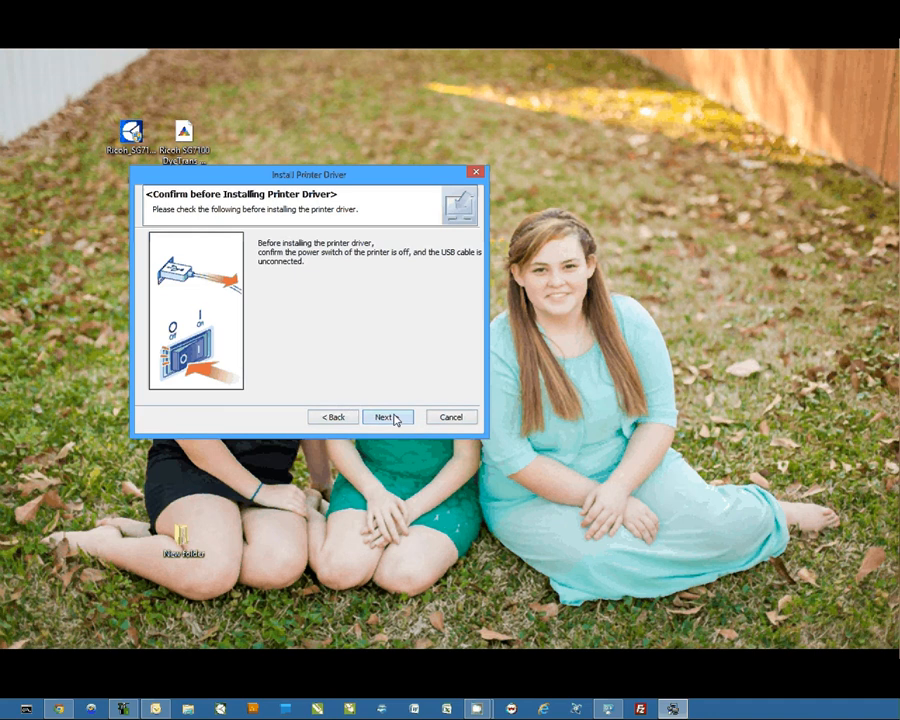
{"action": "left_click", "coordinate": [385, 417]}
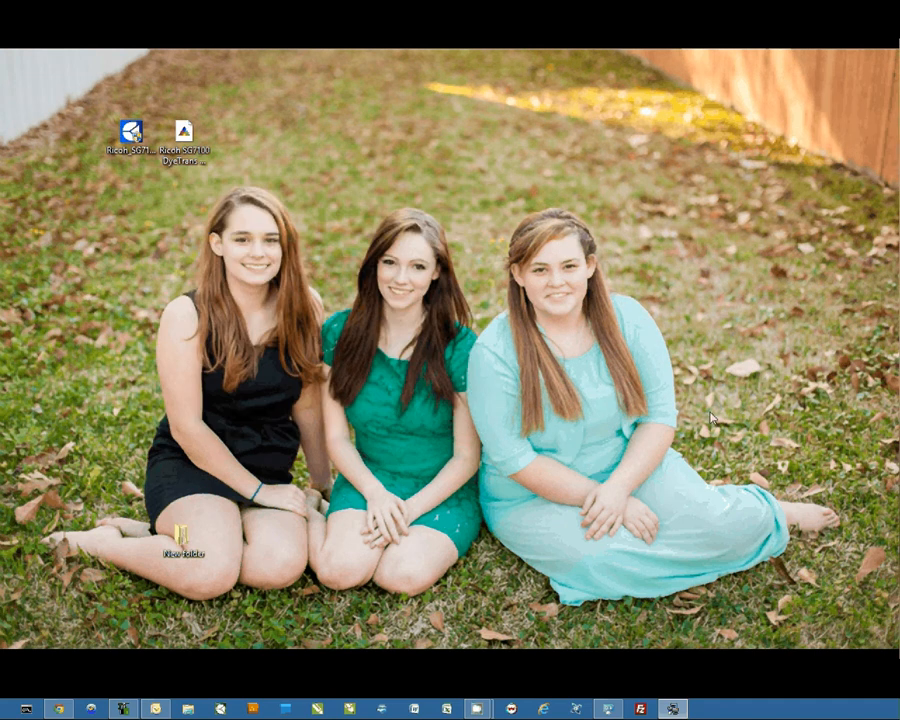
Step: Decline making the printer the default and accept the preset Status Monitor settings
{"action": "left_click_drag", "start_coordinate": [561, 189], "coordinate": [373, 171]}
{"action": "left_click_drag", "start_coordinate": [475, 166], "coordinate": [473, 165]}
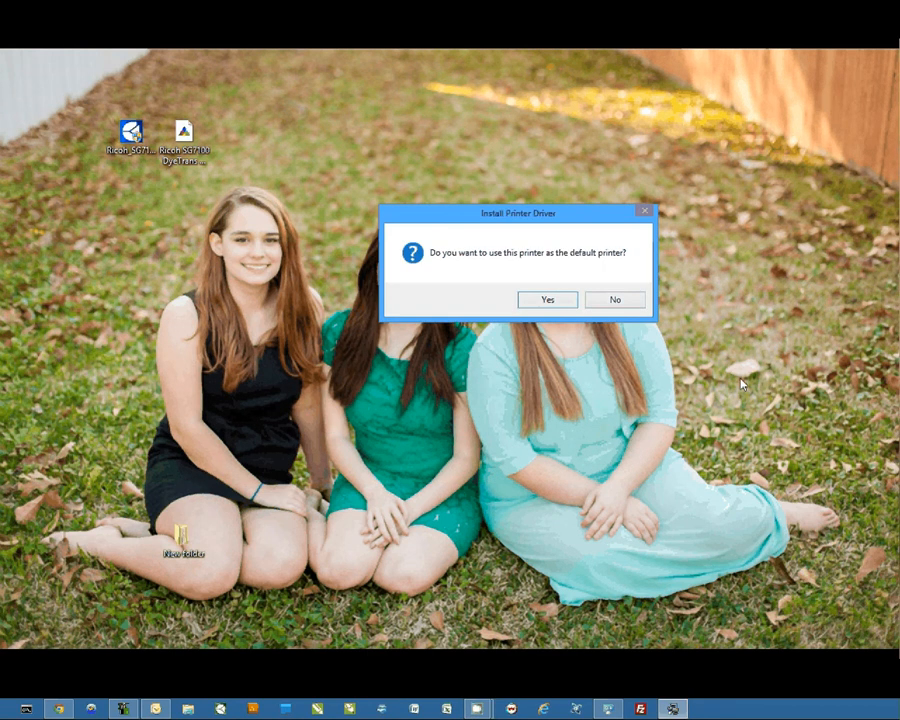
{"action": "left_click", "coordinate": [590, 288]}
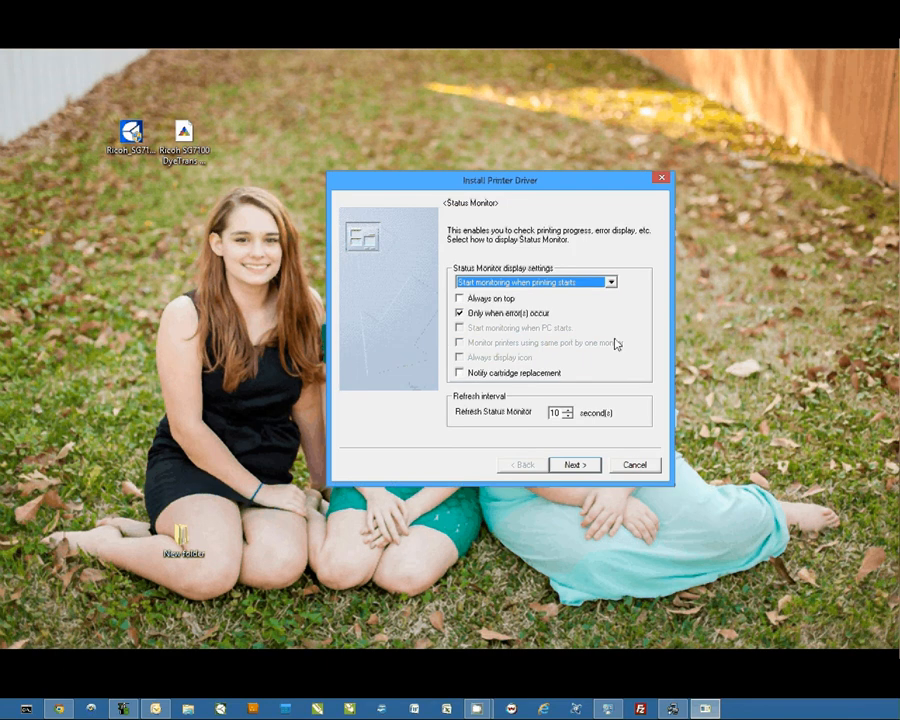
{"action": "left_click_drag", "start_coordinate": [486, 187], "coordinate": [447, 151]}
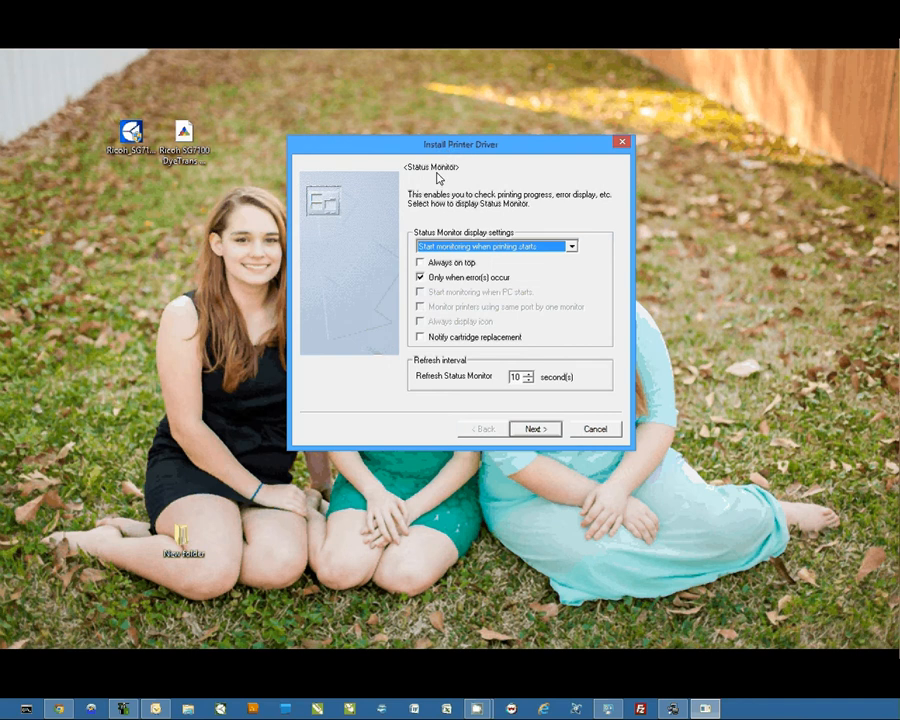
{"action": "left_click", "coordinate": [540, 433]}
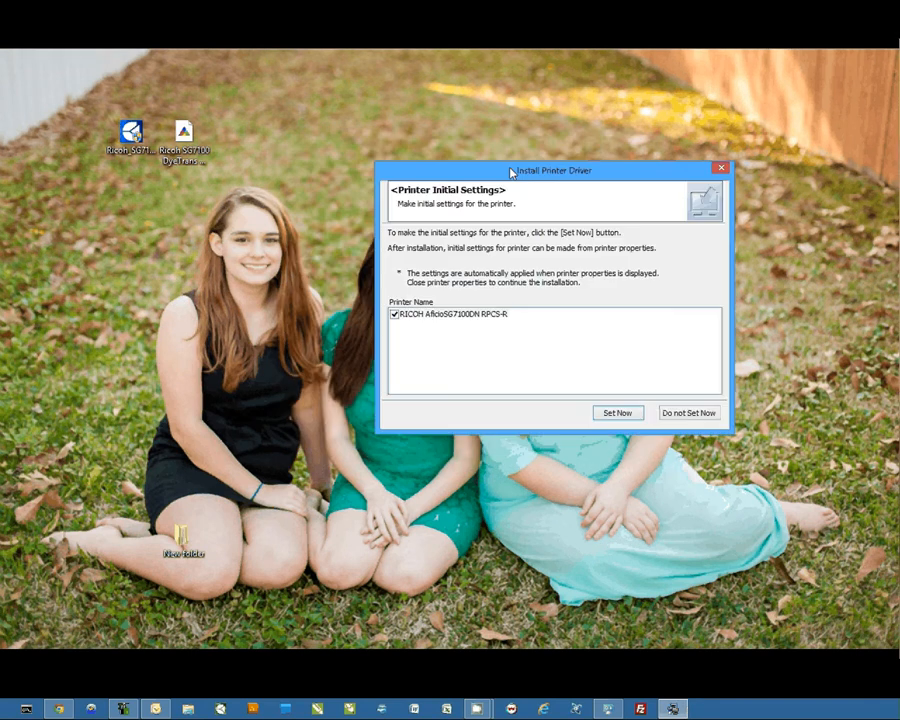
Step: Skip the printer's initial settings and finish the driver installer
{"action": "left_click_drag", "start_coordinate": [511, 173], "coordinate": [376, 153]}
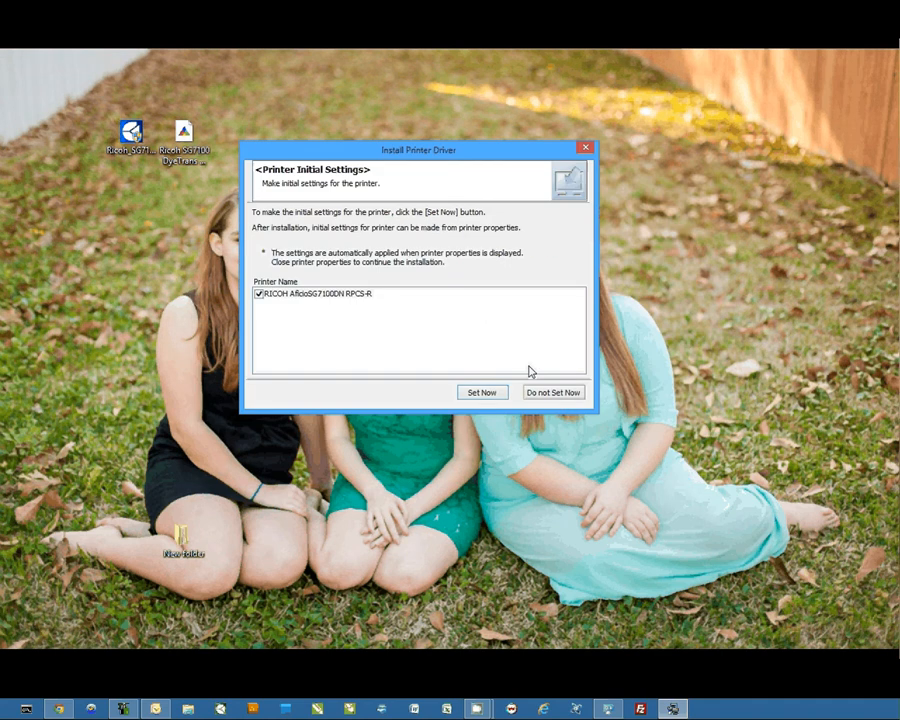
{"action": "left_click", "coordinate": [555, 393]}
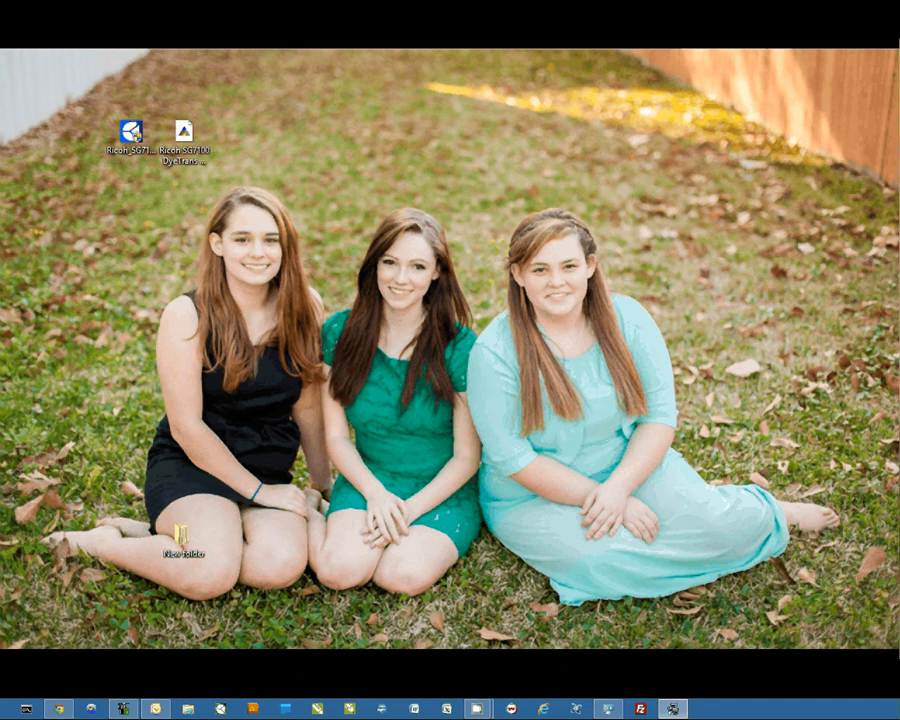
{"action": "left_click", "coordinate": [584, 324]}
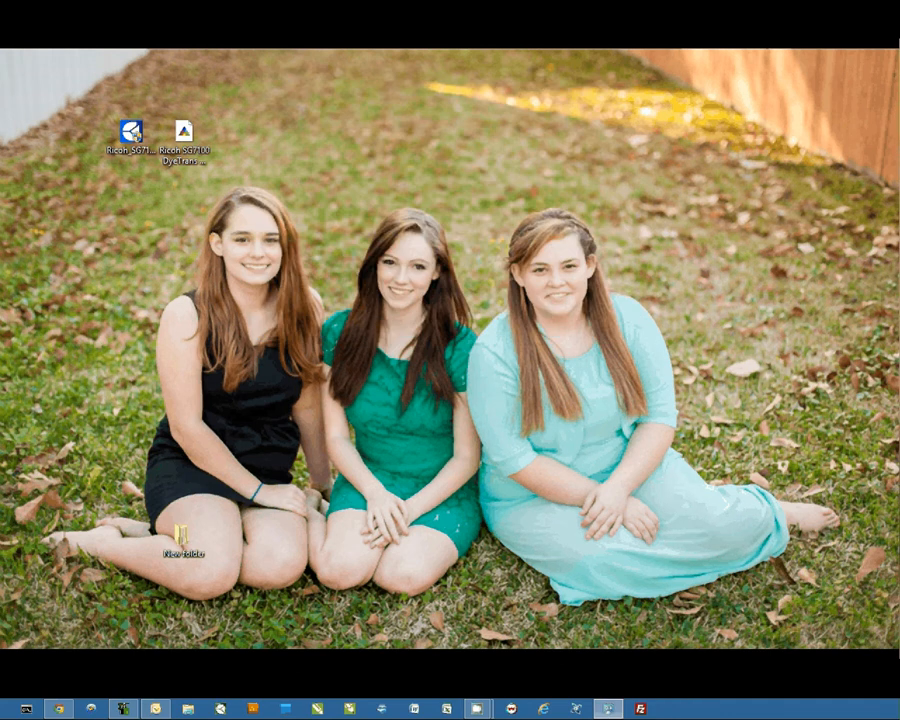
Step: In the RICOH AficioSG7100DN RPCS-R printer properties, set spooling to start printing after the last page is spooled and apply it
{"action": "left_click", "coordinate": [608, 708]}
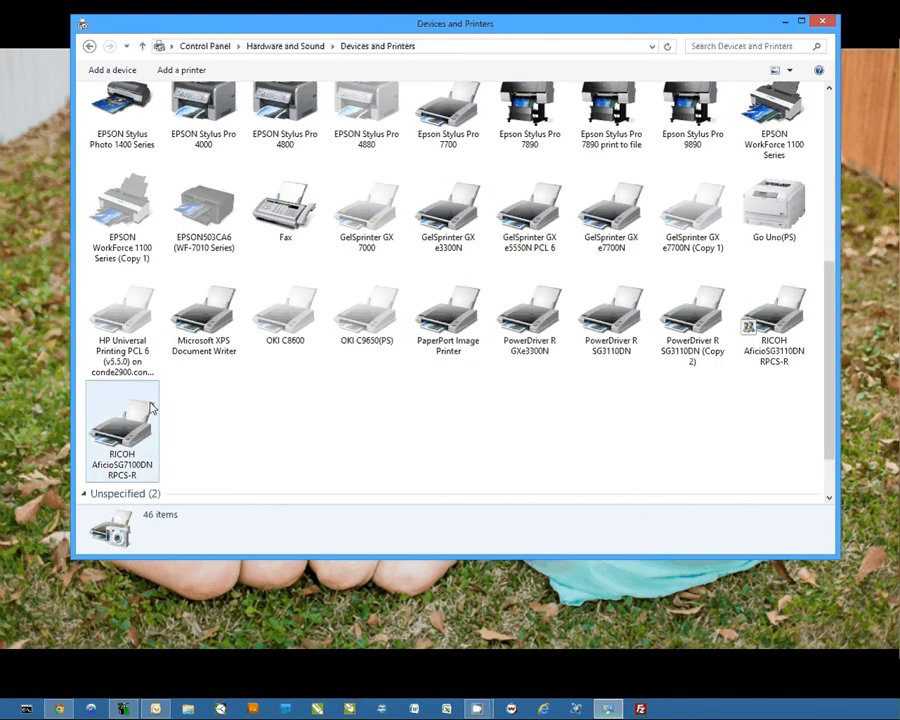
{"action": "left_click", "coordinate": [150, 440]}
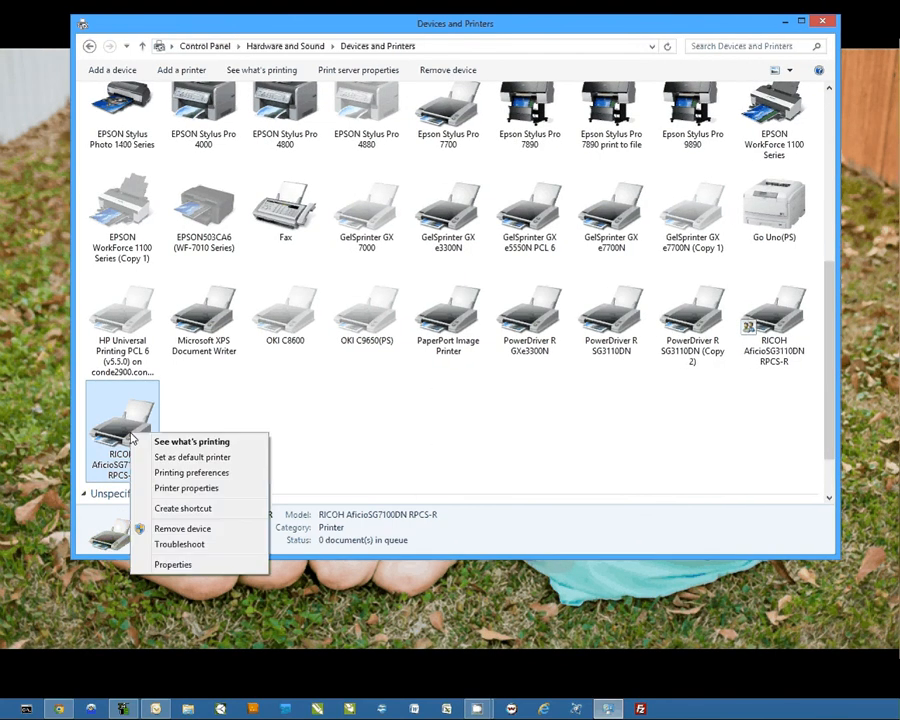
{"action": "left_click", "coordinate": [178, 489]}
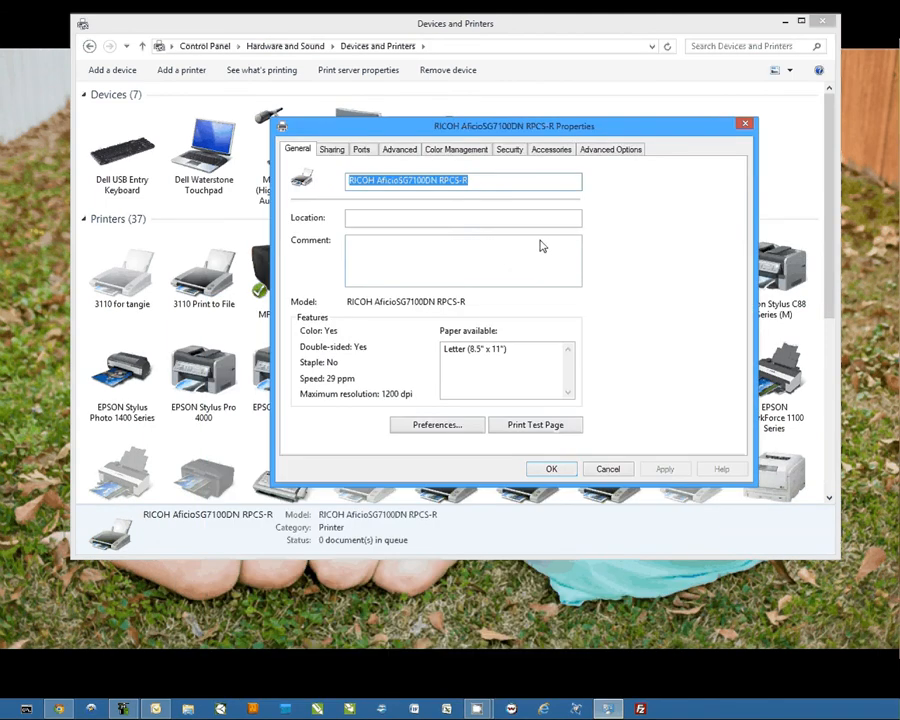
{"action": "left_click", "coordinate": [404, 151]}
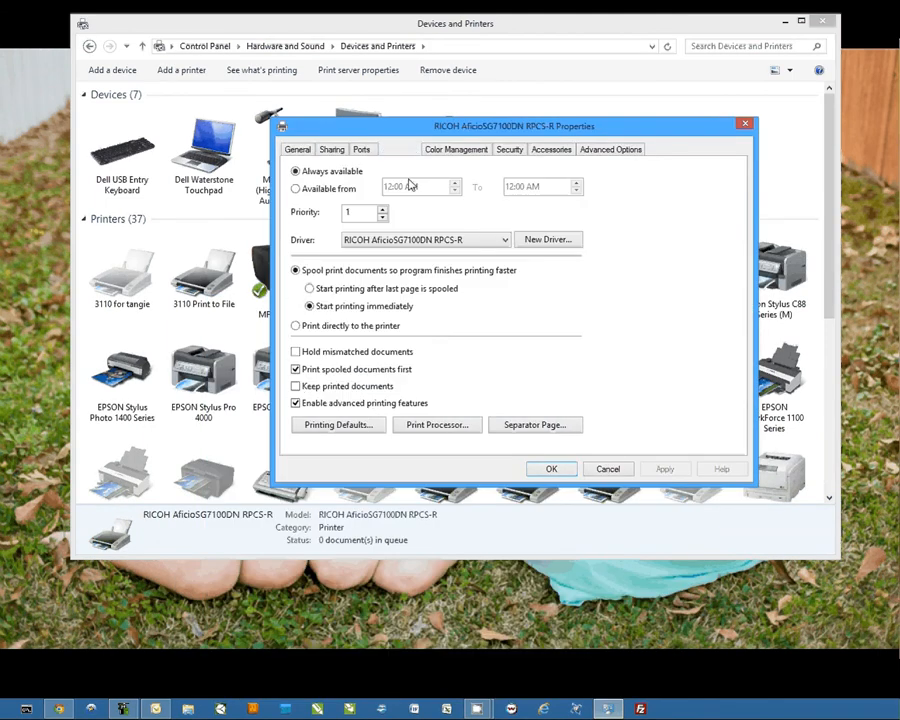
{"action": "left_click", "coordinate": [309, 288]}
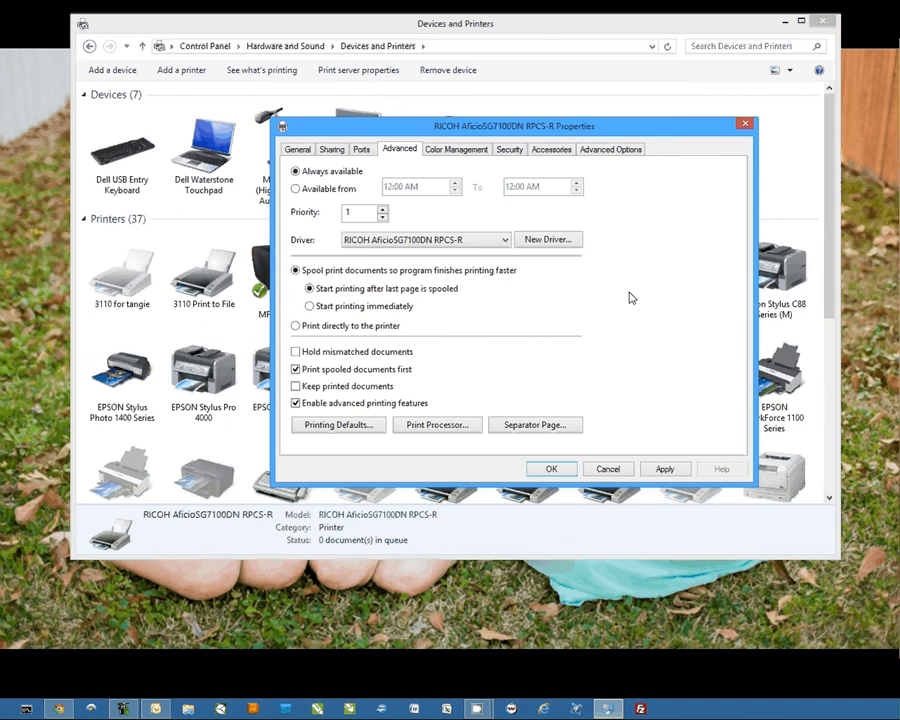
{"action": "left_click", "coordinate": [665, 469]}
Step: Open the printer's color management, choose the RICOH AficioSG7100DN RPCS-R as the device and enable using your own settings for it
{"action": "left_click", "coordinate": [455, 149]}
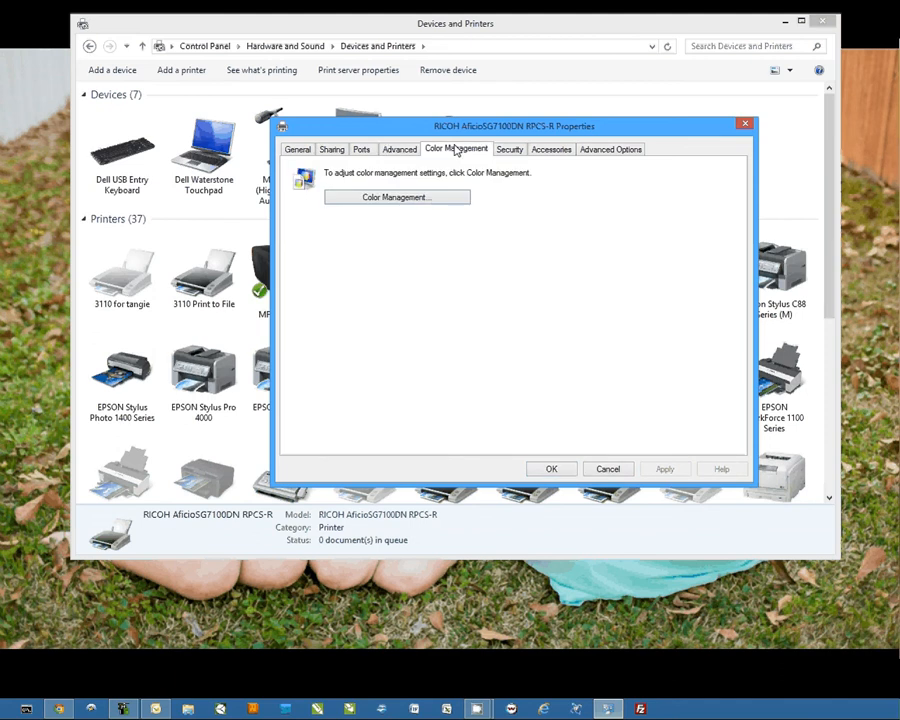
{"action": "left_click", "coordinate": [379, 198]}
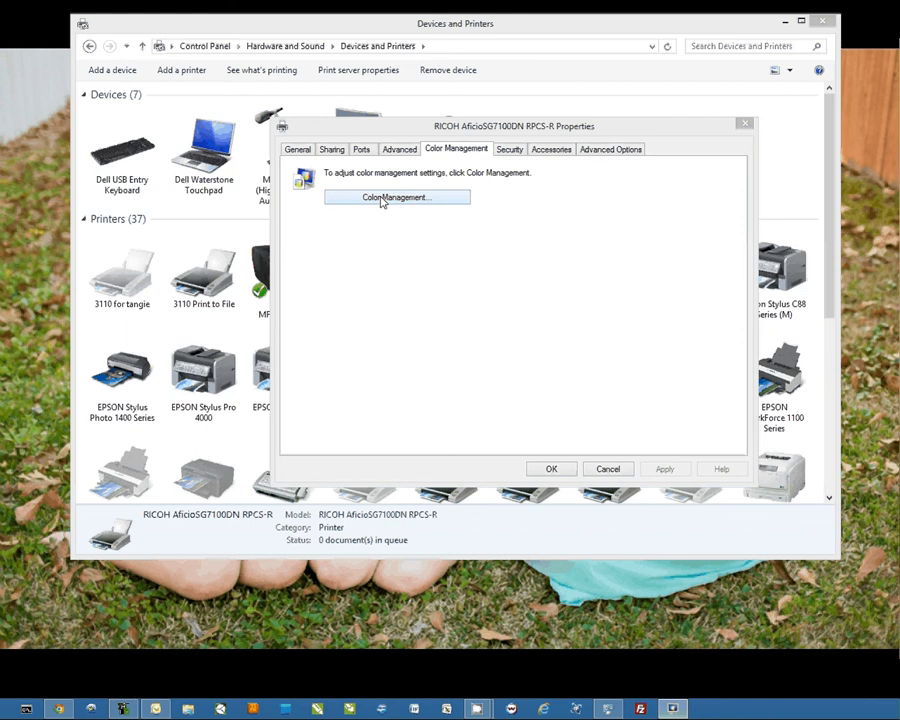
{"action": "left_click_drag", "start_coordinate": [522, 57], "coordinate": [514, 70]}
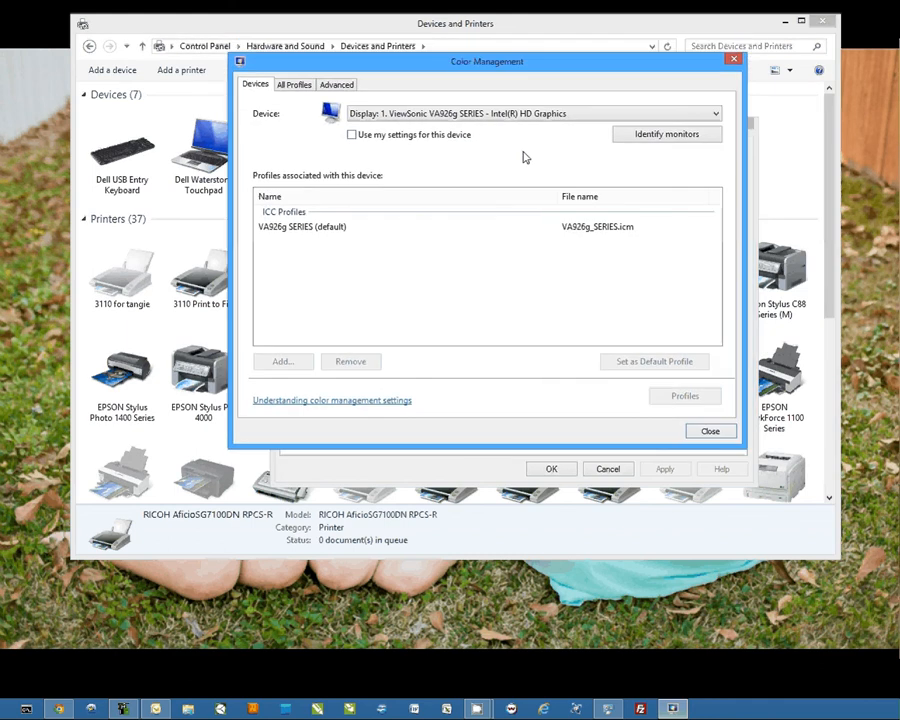
{"action": "left_click", "coordinate": [513, 117]}
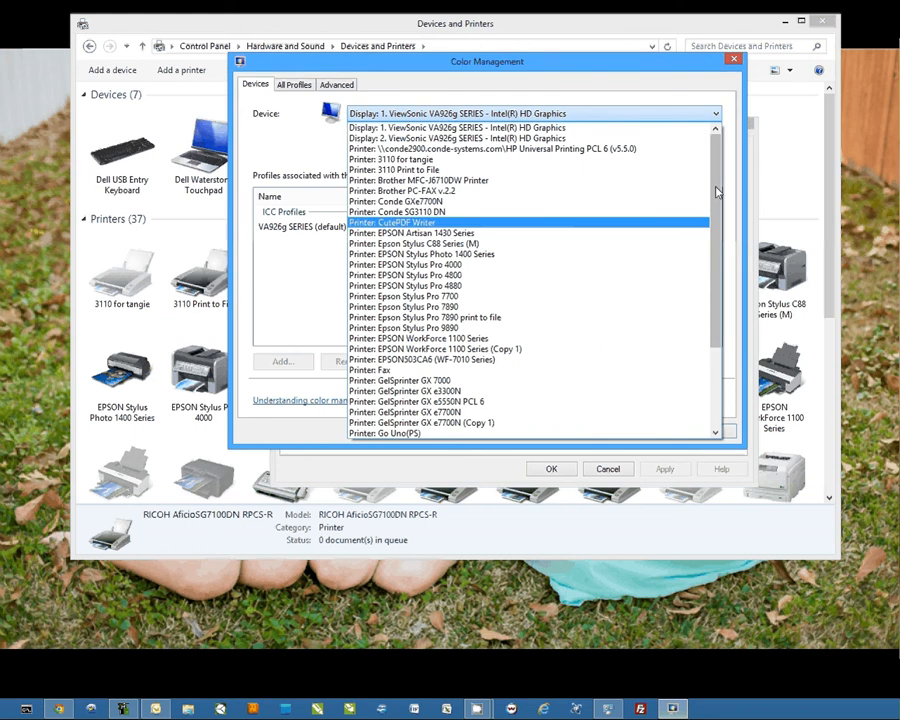
{"action": "left_click_drag", "start_coordinate": [716, 192], "coordinate": [716, 266]}
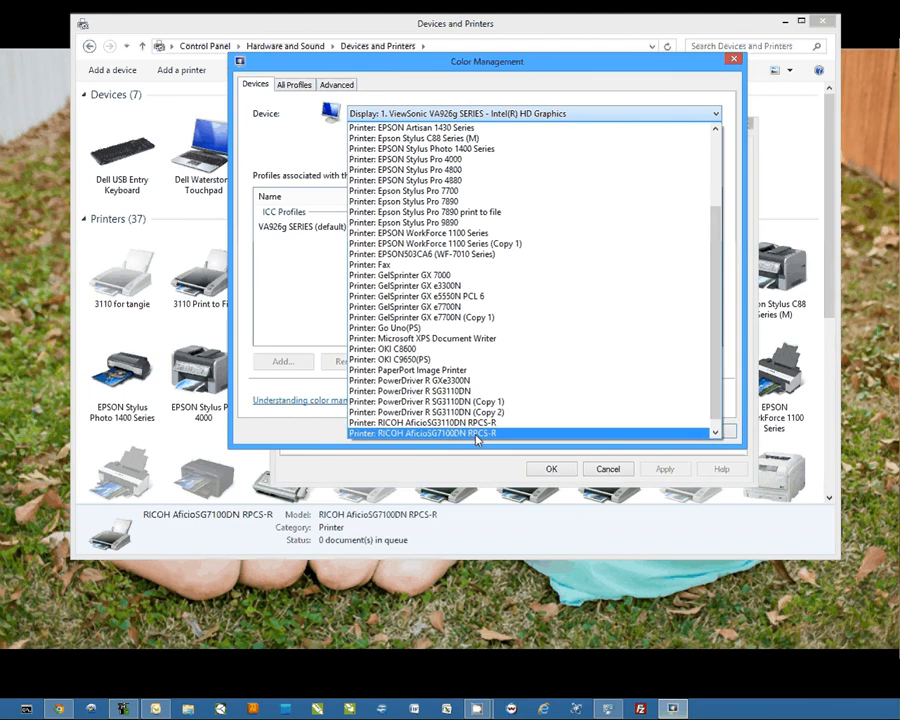
{"action": "left_click", "coordinate": [477, 436]}
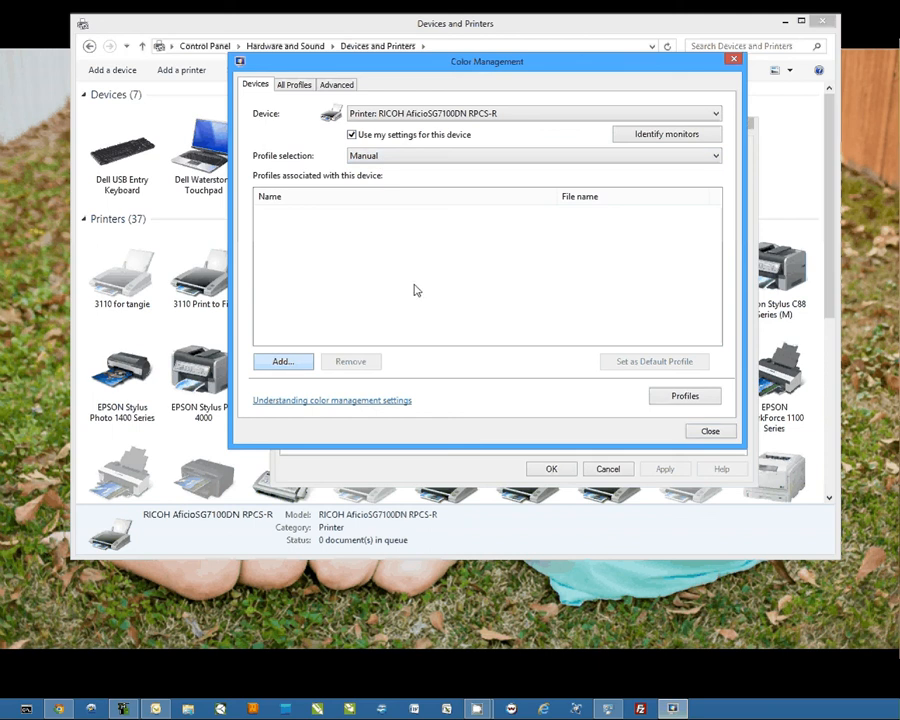
Step: Associate the Ricoh SG7100 DyeTrans Med SPP.icm profile with the printer, and close color management and the printer properties
{"action": "left_click", "coordinate": [327, 229]}
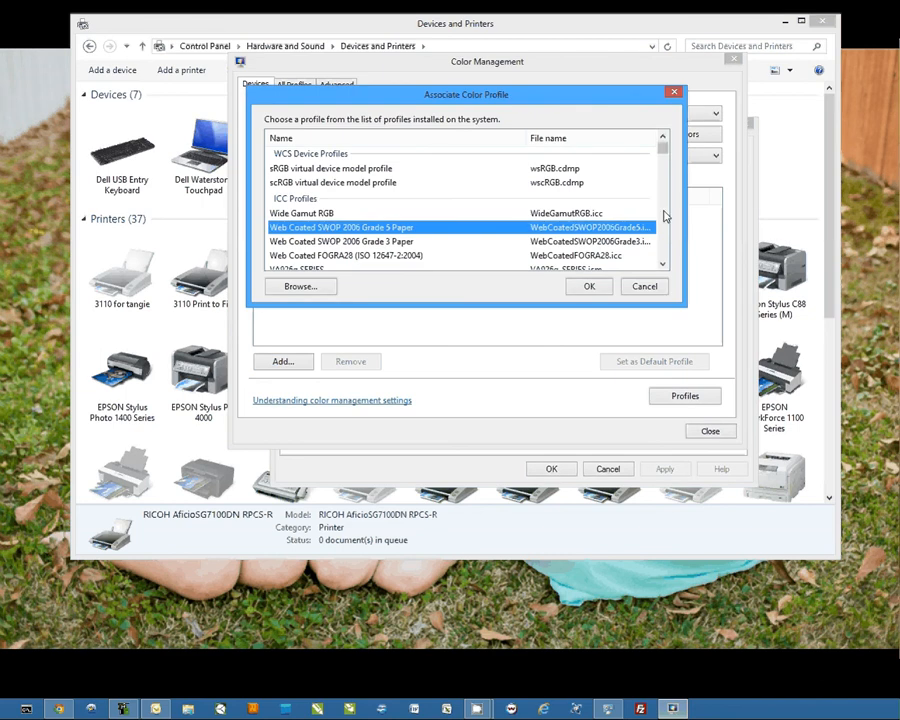
{"action": "scroll", "coordinate": [310, 156], "scroll_direction": "down", "scroll_amount": 4}
{"action": "left_click", "coordinate": [310, 154]}
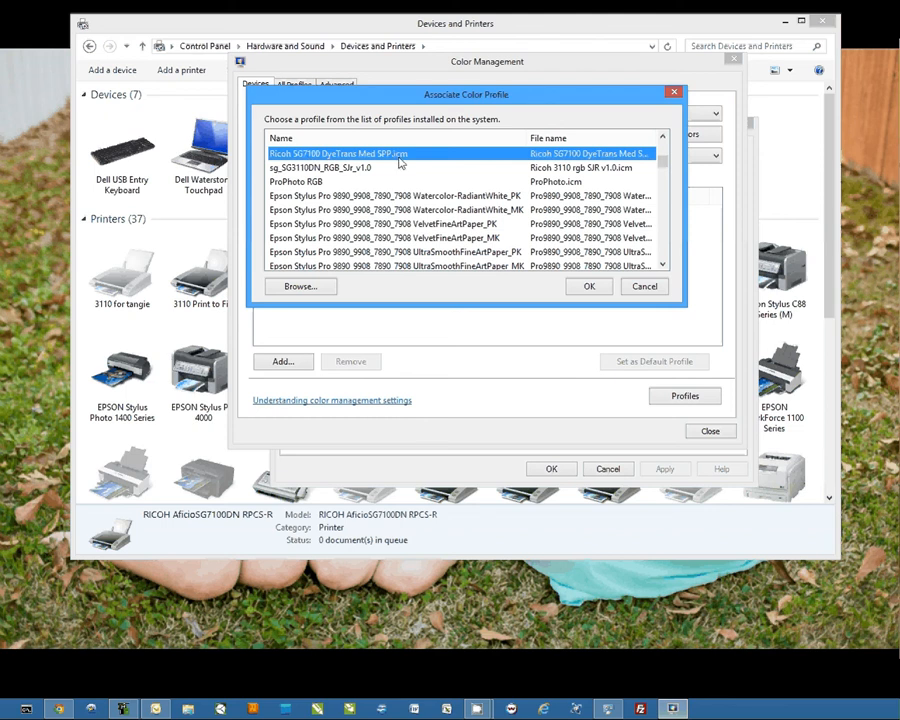
{"action": "left_click", "coordinate": [590, 288]}
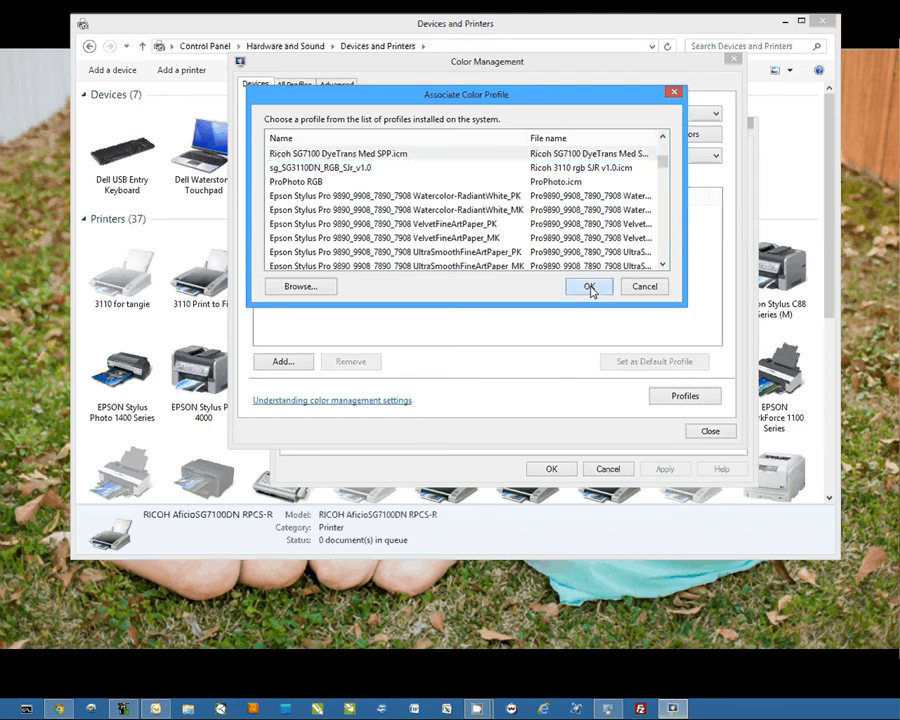
{"action": "left_click", "coordinate": [703, 431]}
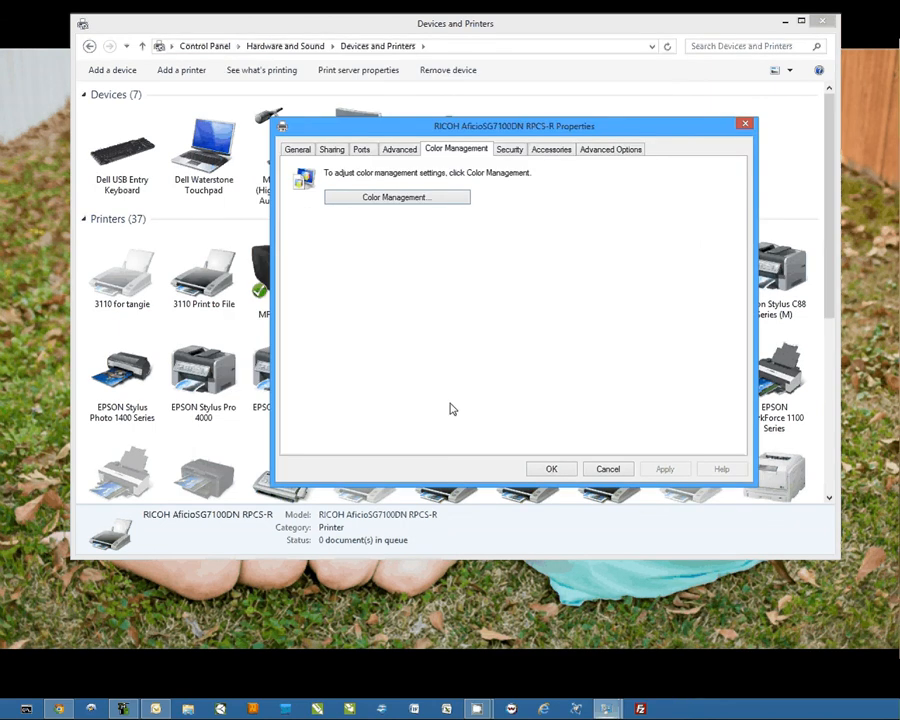
{"action": "left_click", "coordinate": [549, 464]}
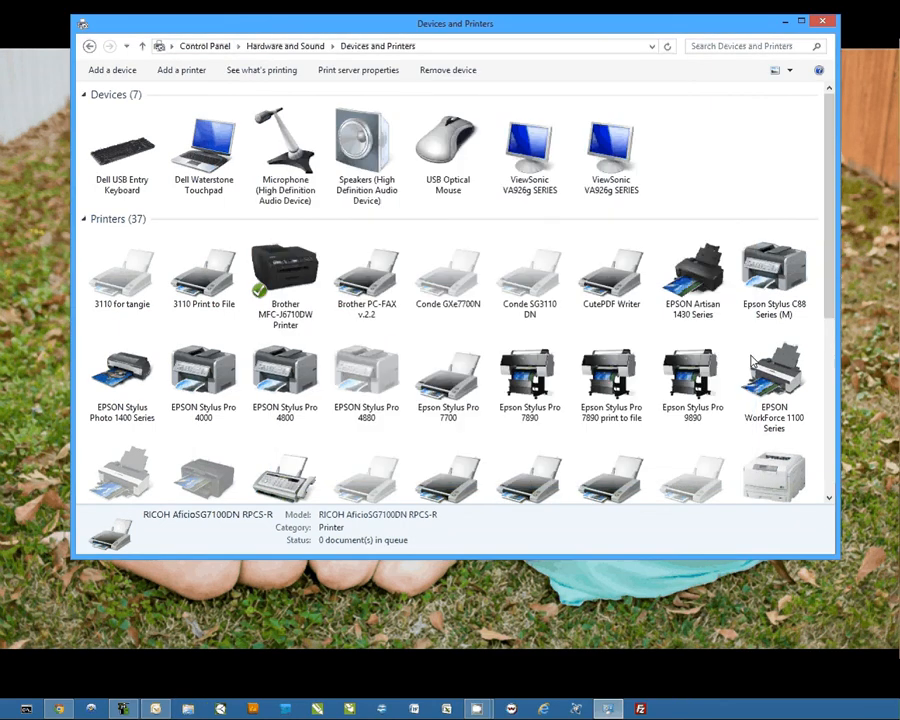
Step: In the RICOH AficioSG7100DN RPCS-R printing preferences, set the print quality to User Setting and the paper type to Inkjet Plain Paper
{"action": "left_click_drag", "start_coordinate": [830, 265], "coordinate": [830, 455]}
{"action": "right_click", "coordinate": [122, 341]}
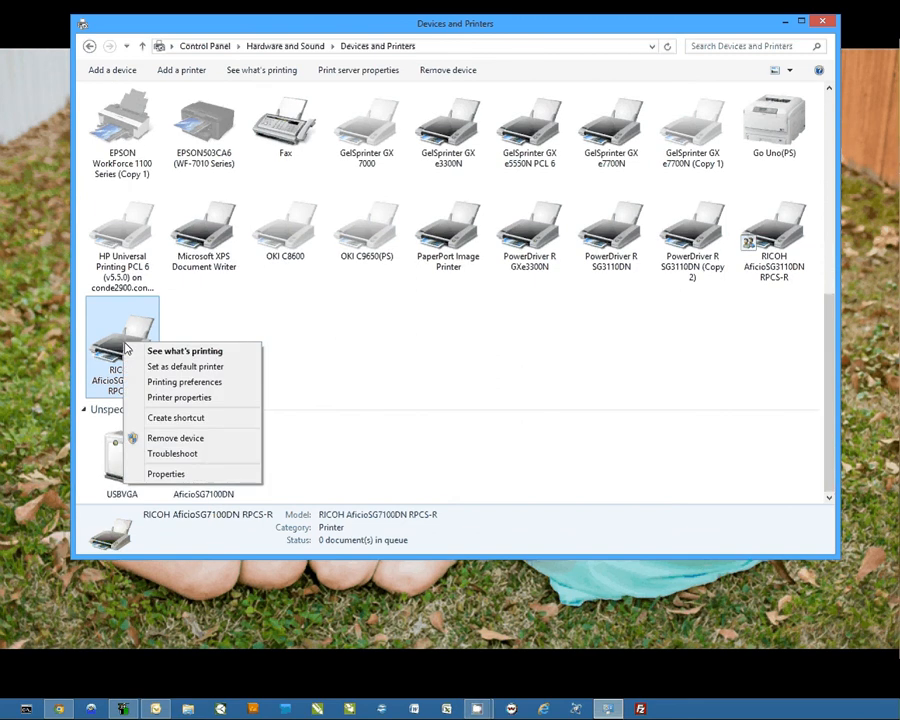
{"action": "left_click", "coordinate": [193, 388]}
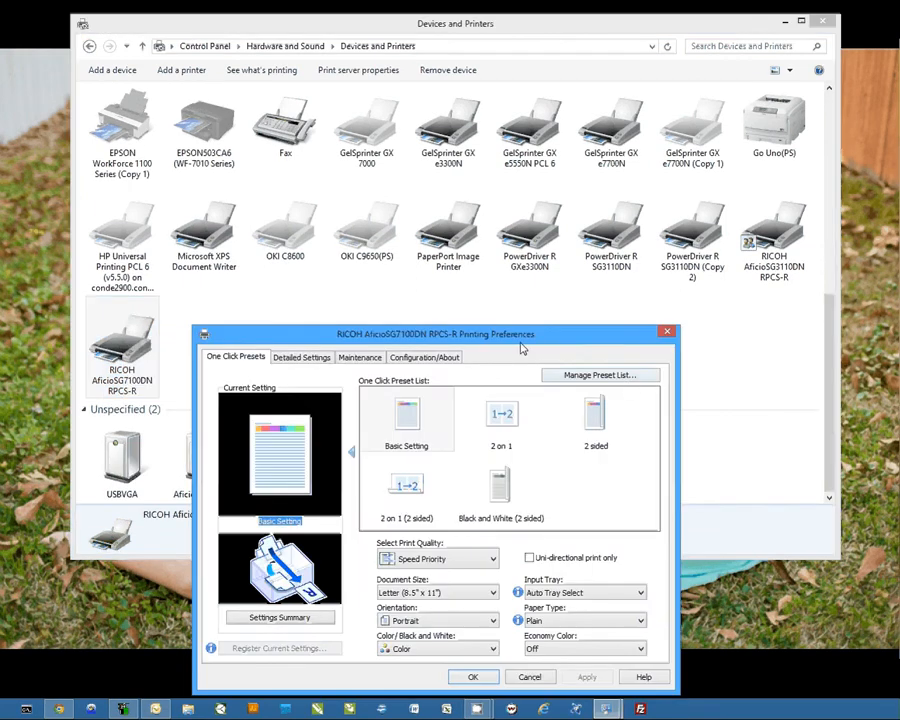
{"action": "left_click_drag", "start_coordinate": [518, 347], "coordinate": [548, 163]}
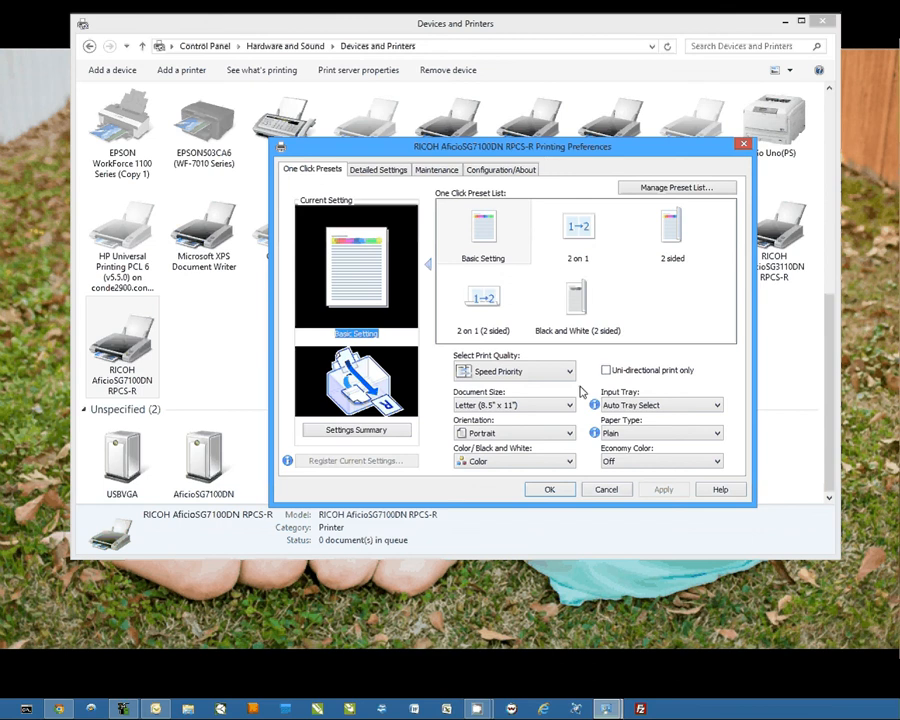
{"action": "left_click", "coordinate": [479, 238]}
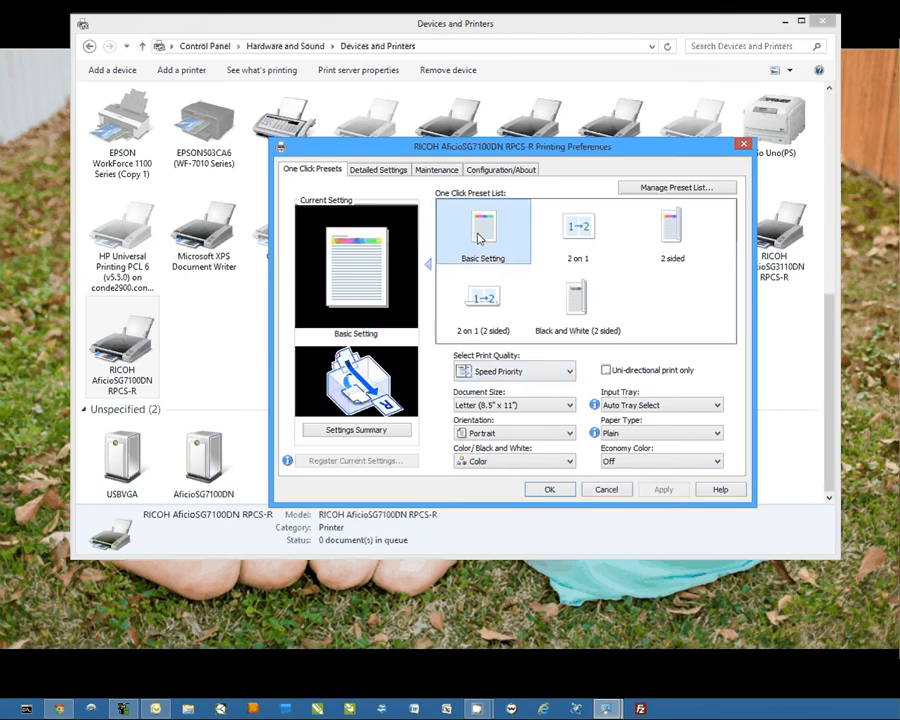
{"action": "left_click", "coordinate": [568, 371]}
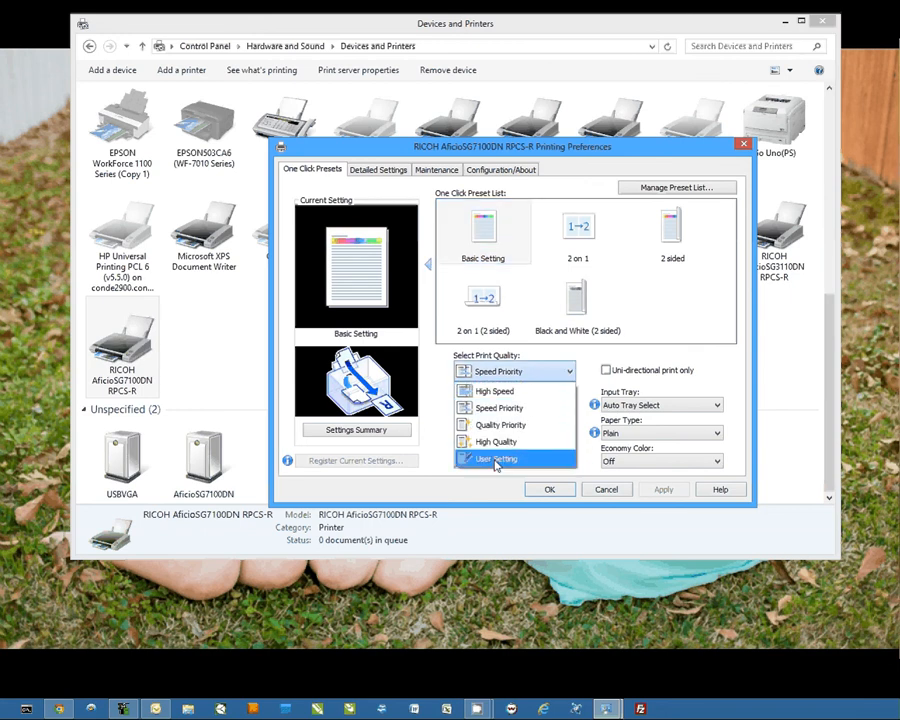
{"action": "left_click", "coordinate": [496, 460]}
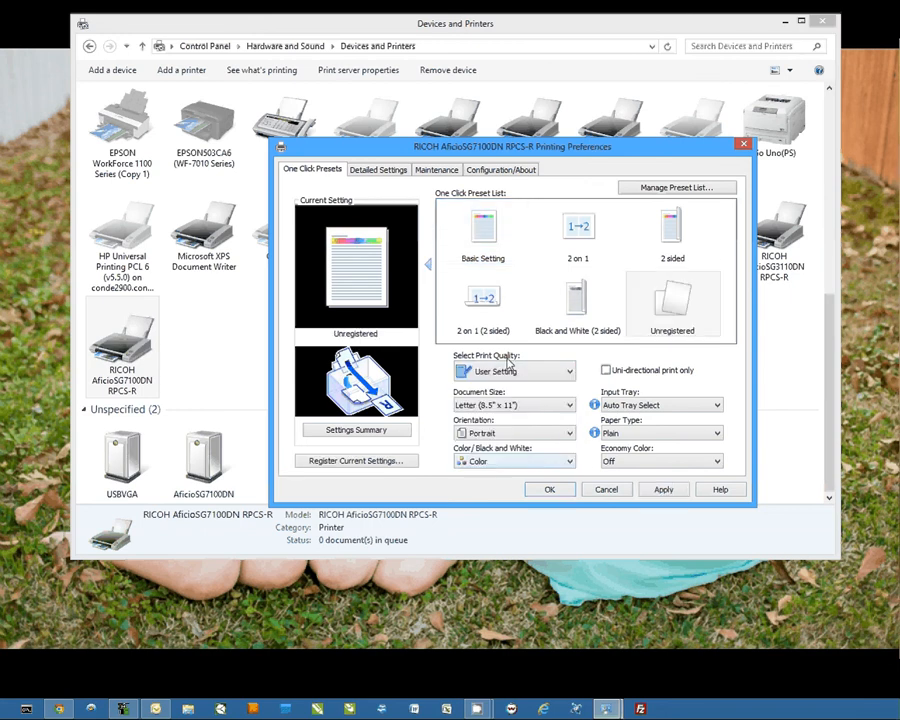
{"action": "left_click", "coordinate": [687, 435]}
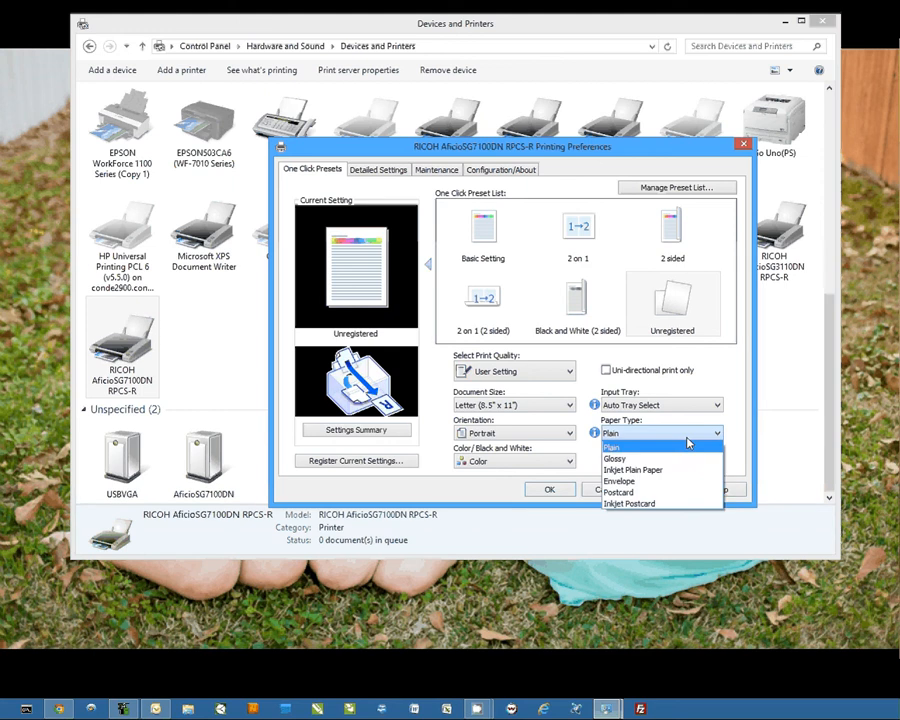
{"action": "left_click", "coordinate": [632, 470]}
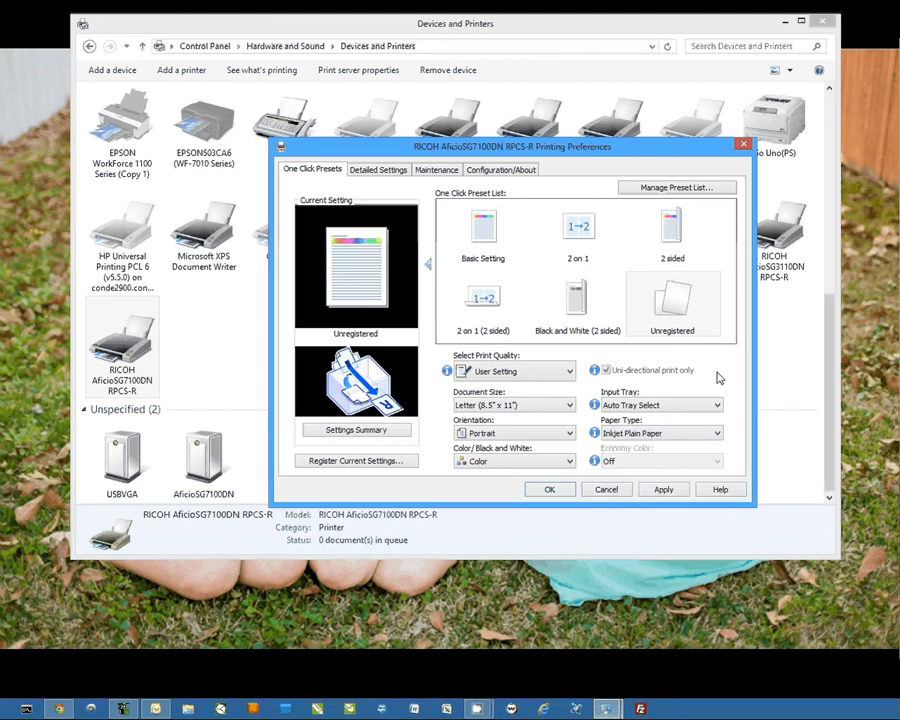
Step: Set the printable area to Maximum in the detailed edit settings
{"action": "left_click", "coordinate": [378, 170]}
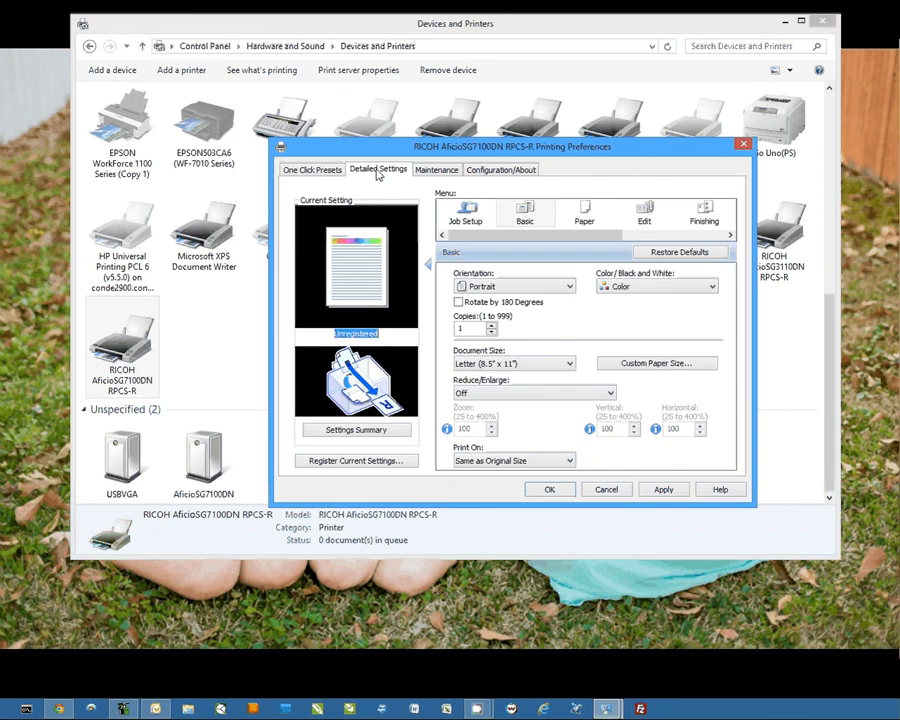
{"action": "left_click", "coordinate": [648, 200]}
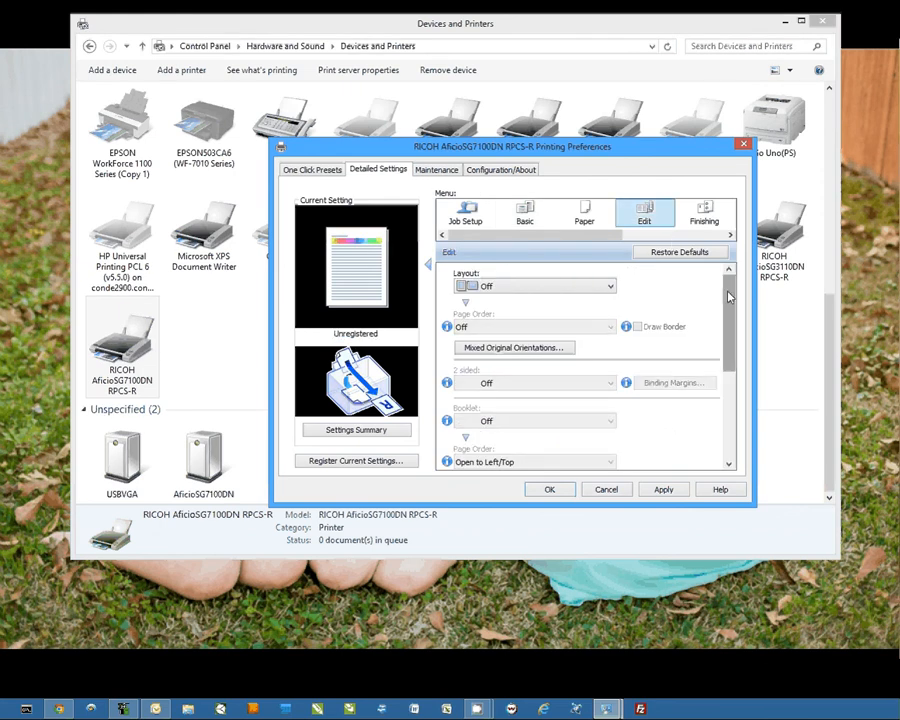
{"action": "left_click", "coordinate": [729, 432]}
{"action": "left_click", "coordinate": [569, 437]}
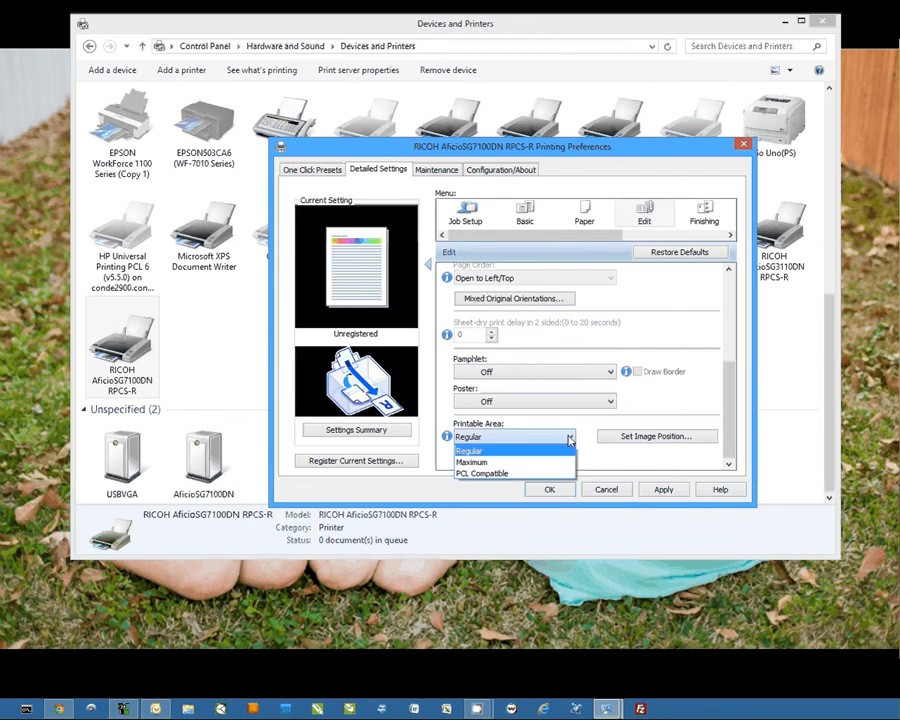
{"action": "left_click", "coordinate": [472, 462]}
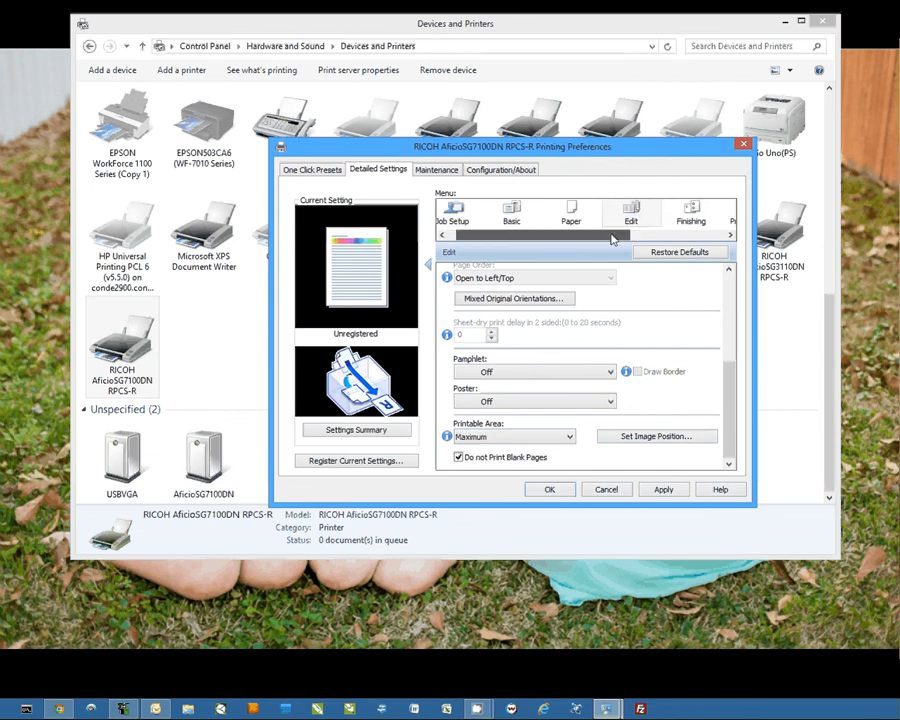
Step: In the print quality settings, set dithering to Use error diffusion: auto (image), color profile to Off and gray reproduction to CMY + K
{"action": "left_click", "coordinate": [638, 237]}
{"action": "left_click", "coordinate": [588, 214]}
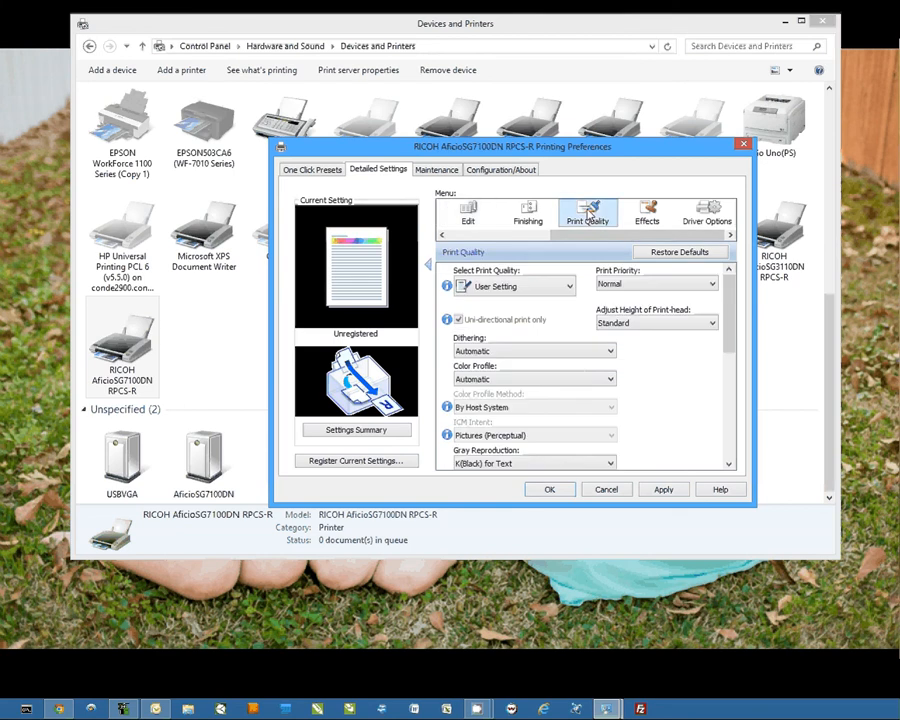
{"action": "left_click", "coordinate": [612, 353]}
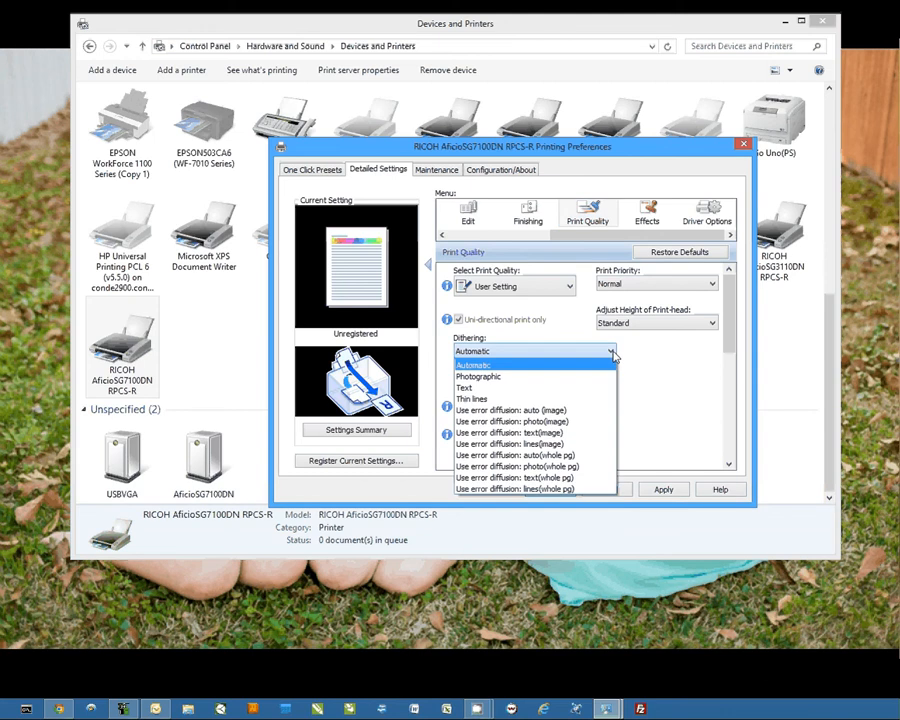
{"action": "left_click", "coordinate": [542, 412]}
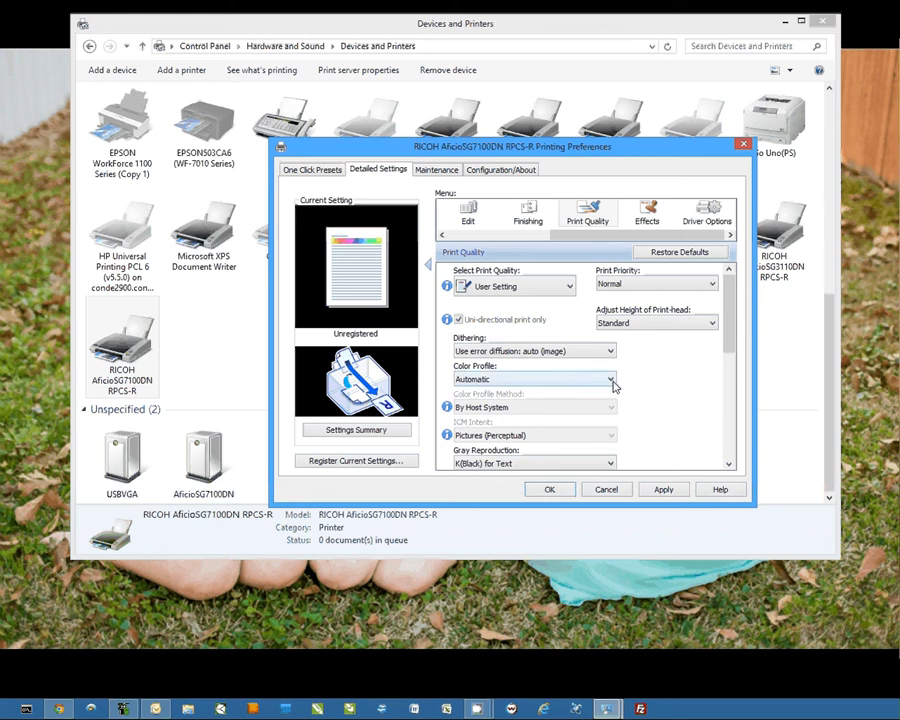
{"action": "left_click", "coordinate": [611, 380]}
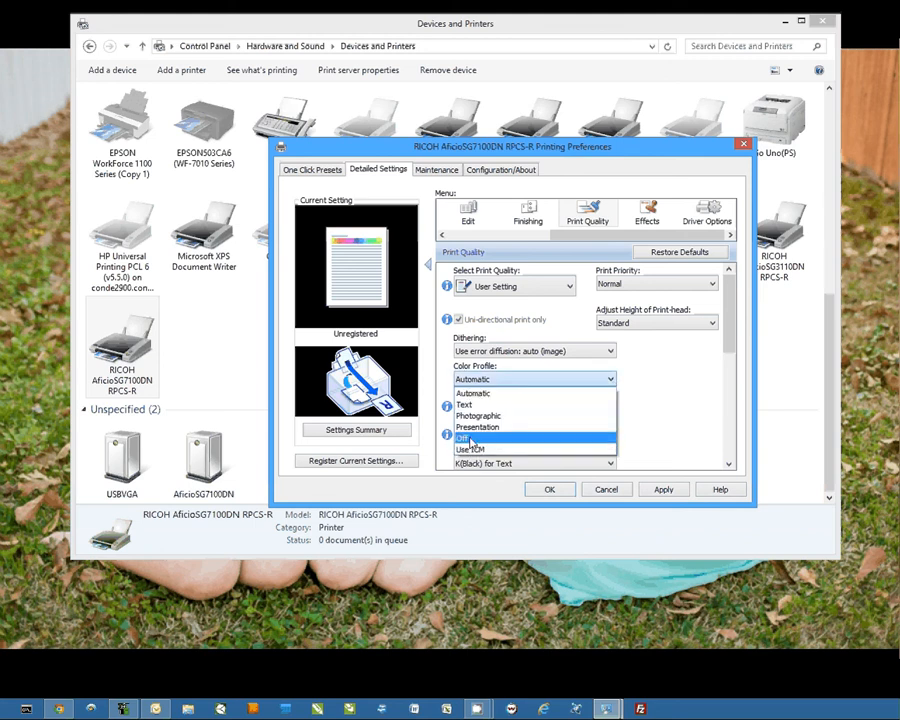
{"action": "left_click", "coordinate": [469, 440]}
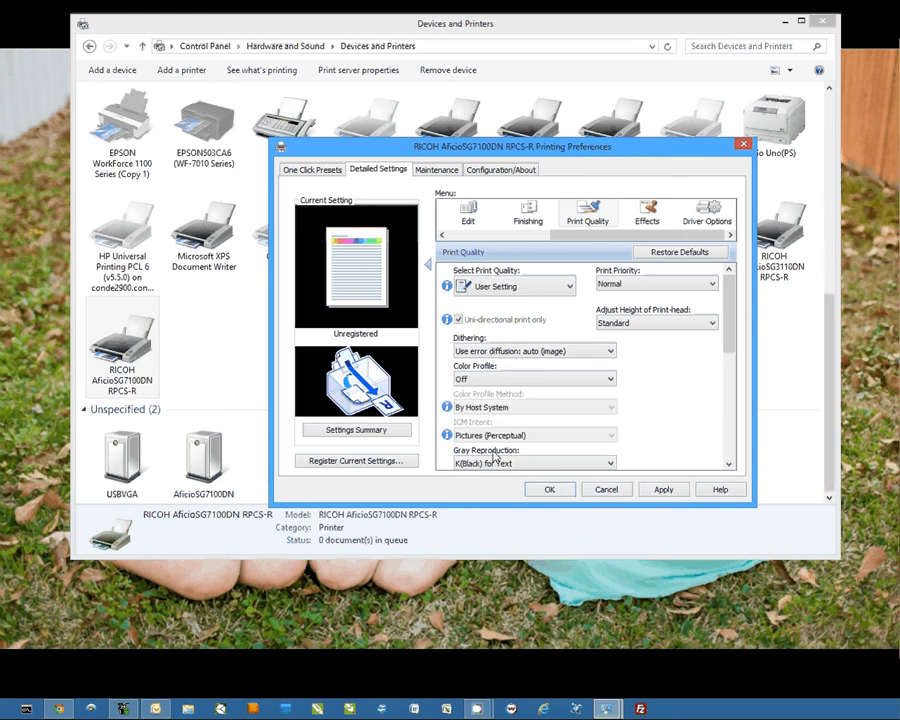
{"action": "left_click", "coordinate": [612, 465]}
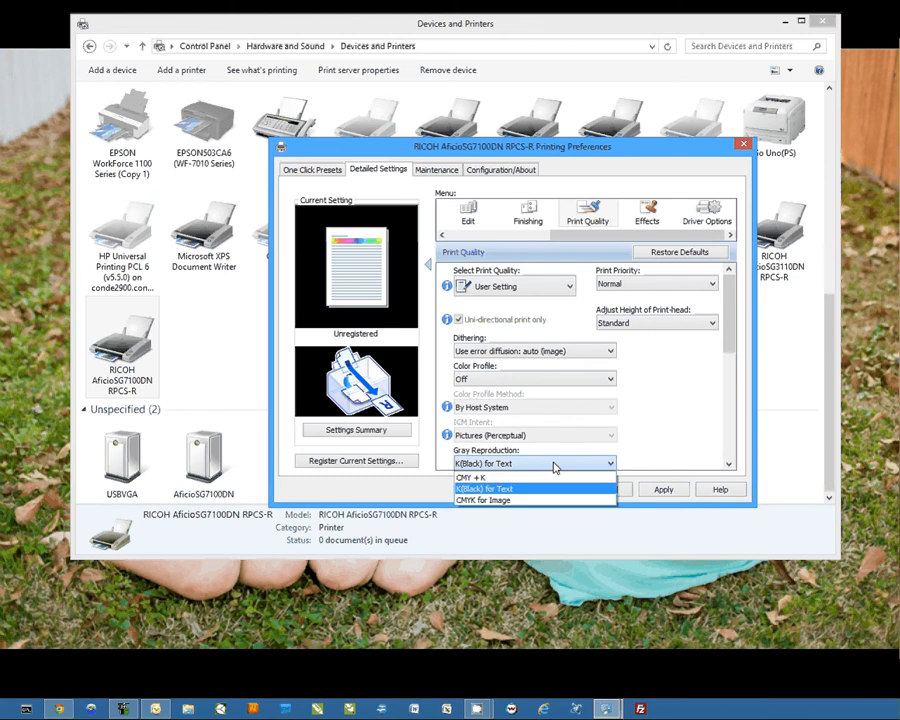
{"action": "left_click", "coordinate": [472, 479]}
Step: Set the print resolution to 600 dpi and the Vector/Raster mode to Raster
{"action": "scroll", "coordinate": [731, 349], "scroll_direction": "down", "scroll_amount": 1}
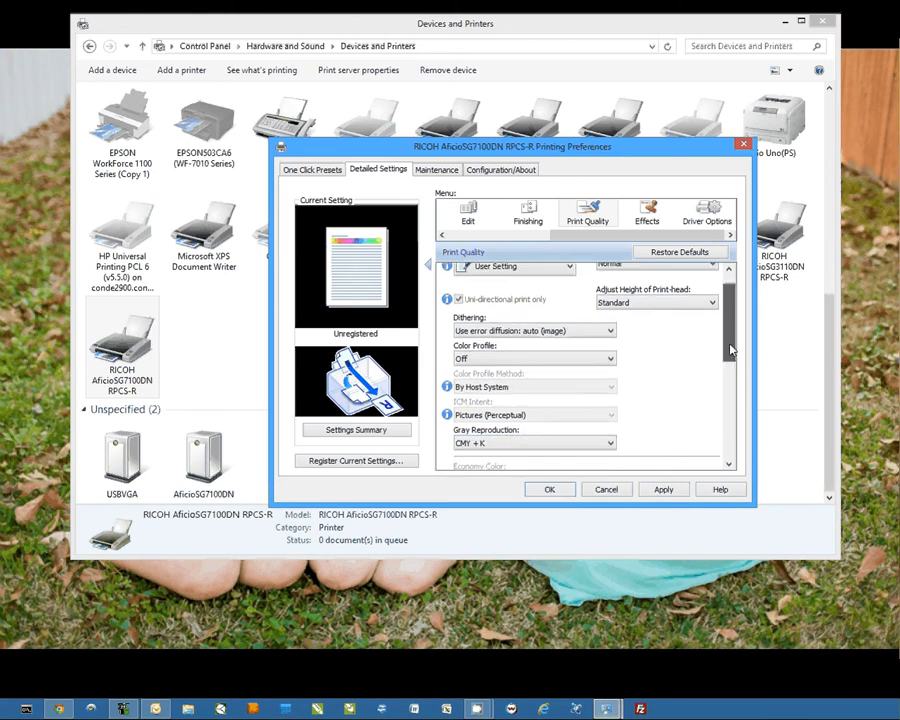
{"action": "left_click_drag", "start_coordinate": [731, 349], "coordinate": [727, 398]}
{"action": "left_click", "coordinate": [571, 384]}
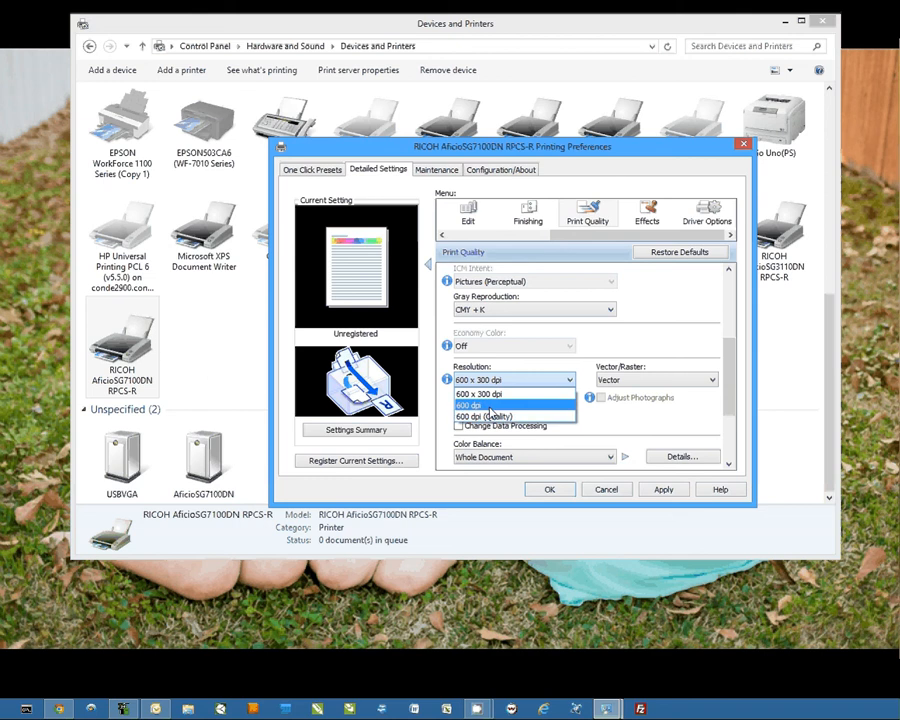
{"action": "left_click", "coordinate": [490, 407]}
{"action": "left_click", "coordinate": [710, 385]}
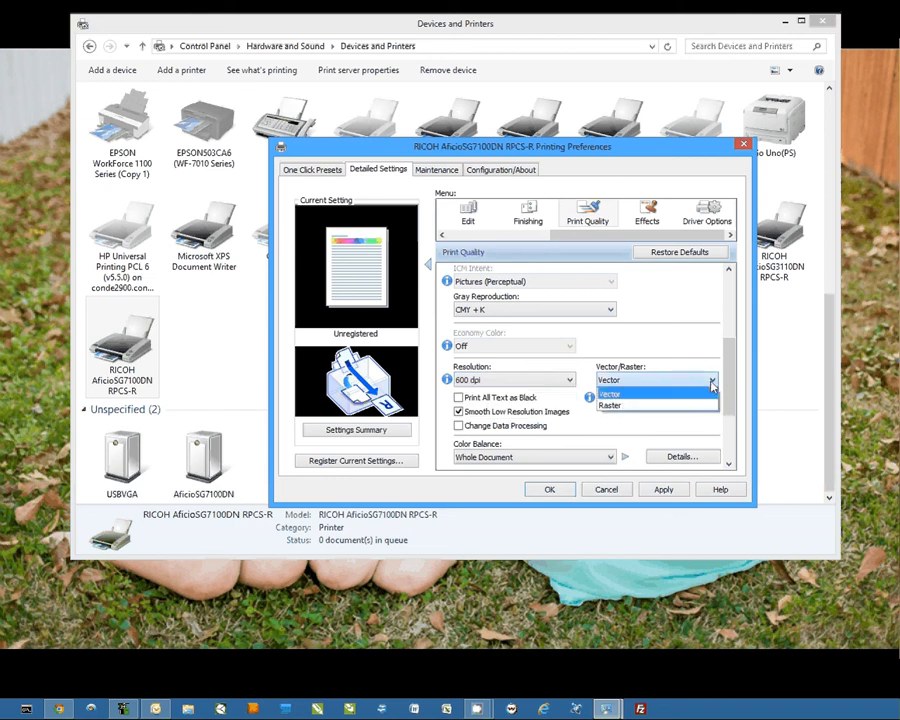
{"action": "left_click", "coordinate": [610, 405]}
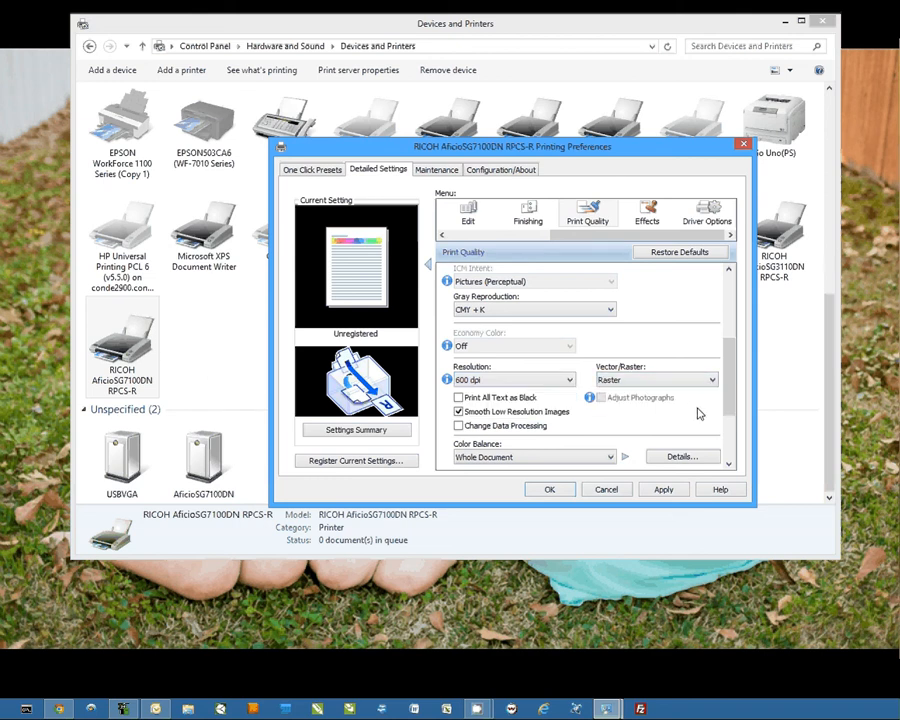
Step: Register the current print settings as a one click preset named Conde ICC
{"action": "left_click", "coordinate": [338, 461]}
{"action": "type", "text": "C"}
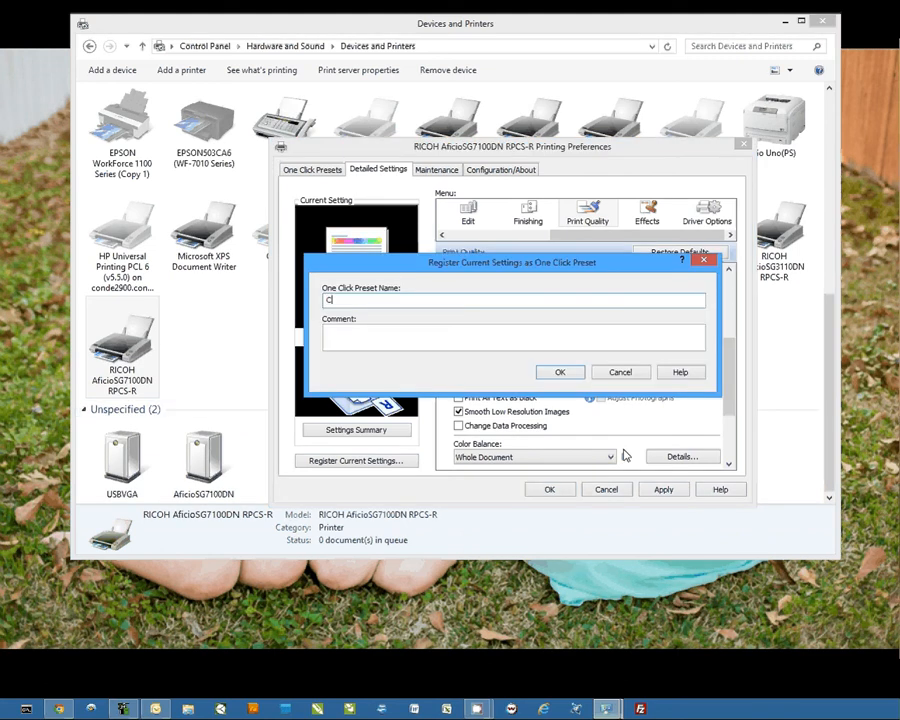
{"action": "type", "text": "onde ICC"}
{"action": "left_click", "coordinate": [559, 372]}
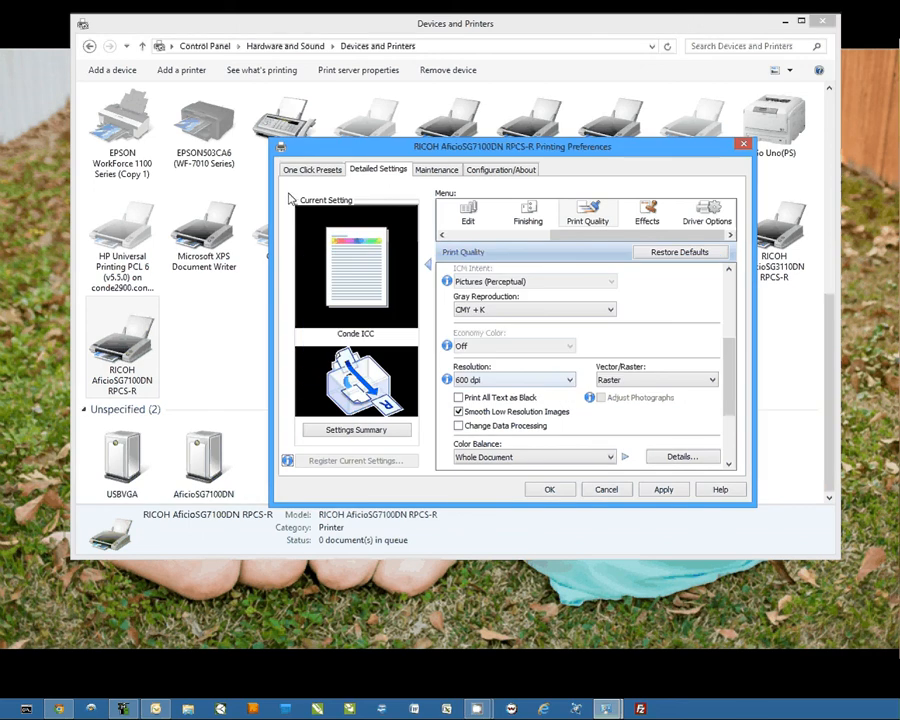
Step: Select the Conde ICC preset among the one click presets and look through the available document sizes, keeping Letter (8.5" x 11")
{"action": "left_click", "coordinate": [311, 169]}
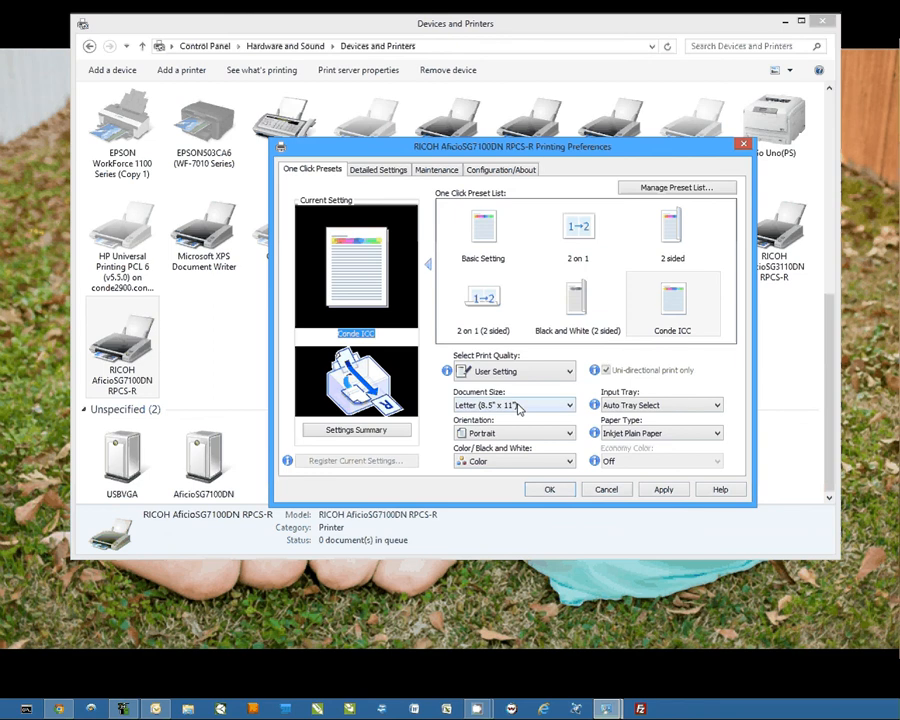
{"action": "left_click", "coordinate": [680, 298]}
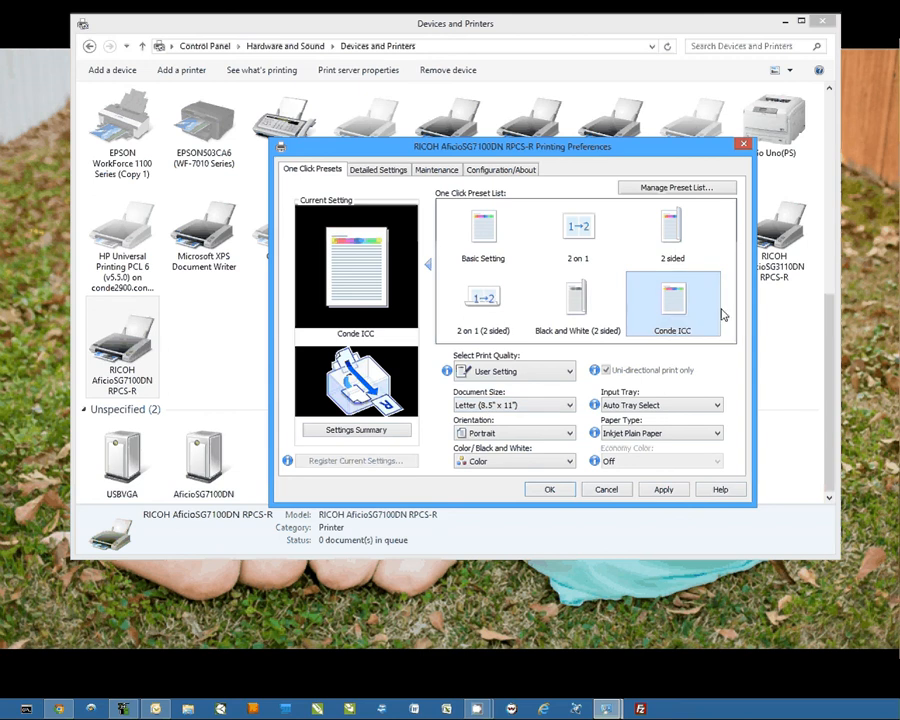
{"action": "left_click", "coordinate": [568, 405]}
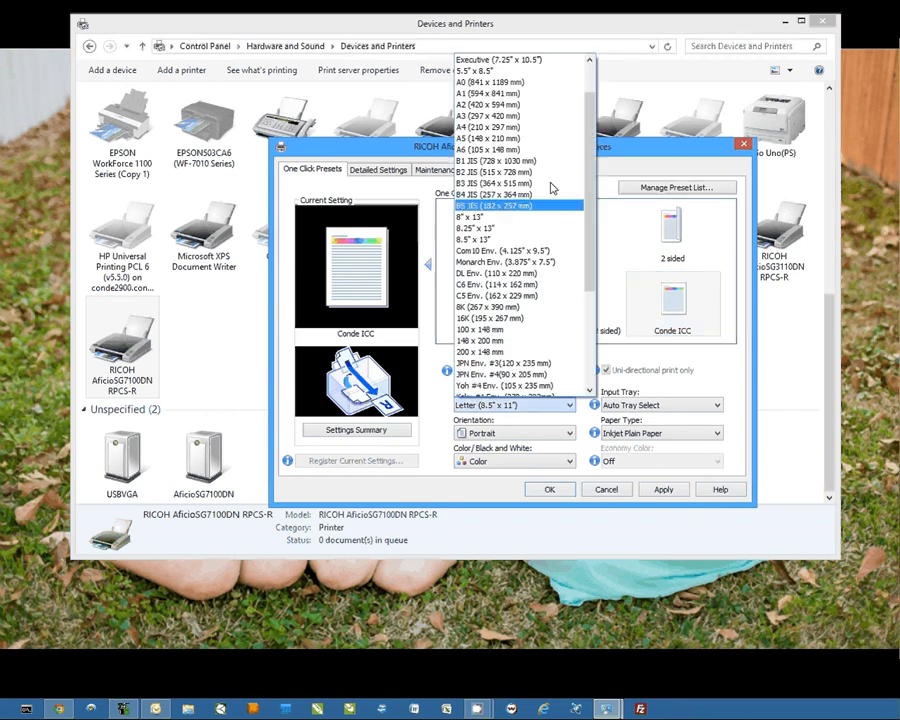
{"action": "left_click", "coordinate": [680, 151]}
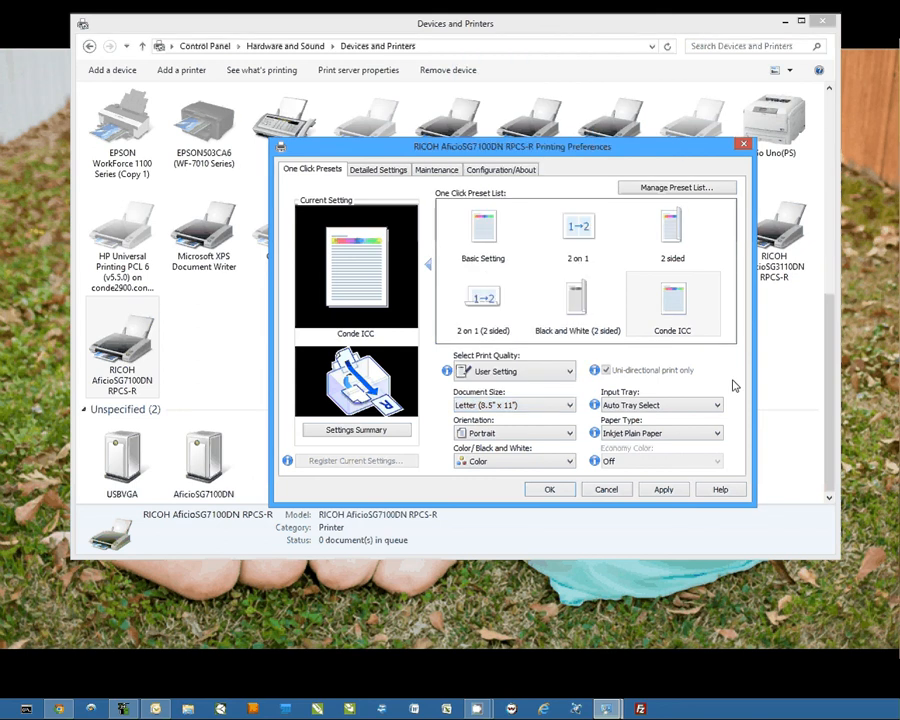
Step: Apply the Conde ICC preset to the printer and close its printing preferences
{"action": "left_click", "coordinate": [673, 312]}
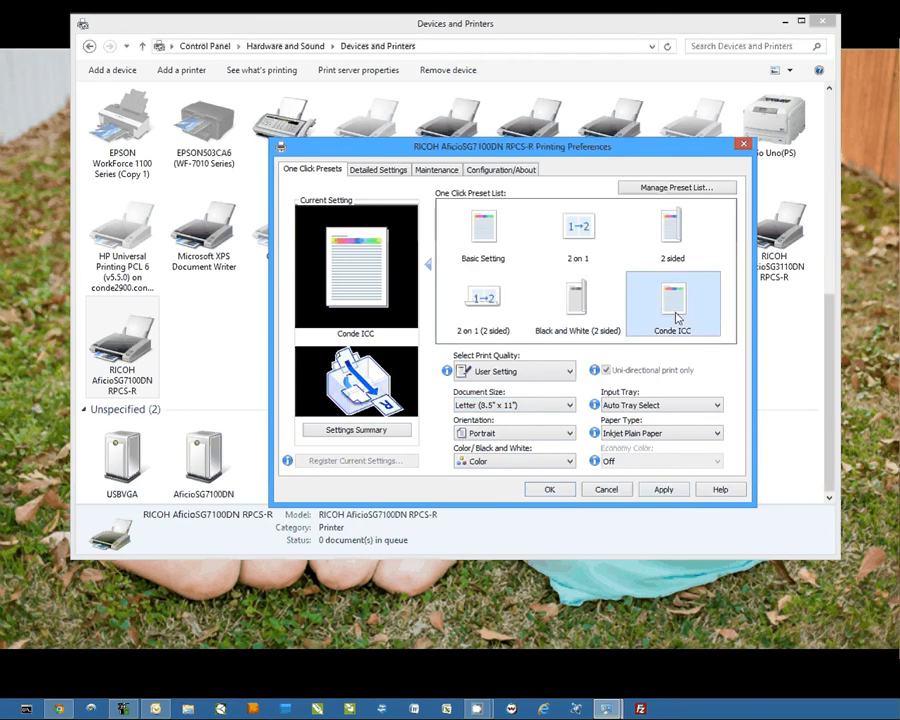
{"action": "left_click", "coordinate": [661, 492]}
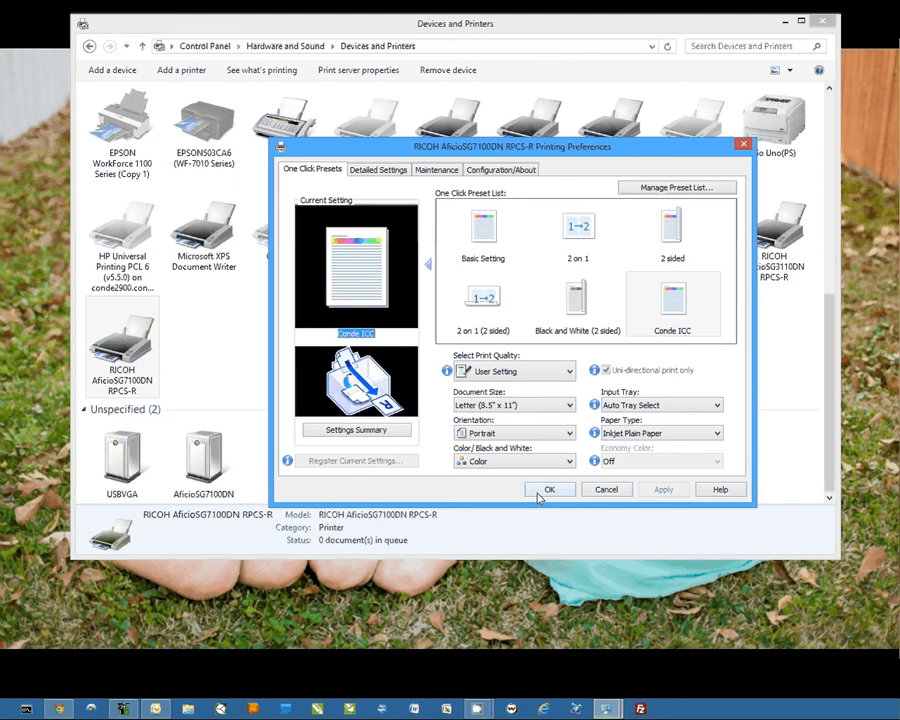
{"action": "left_click", "coordinate": [549, 489]}
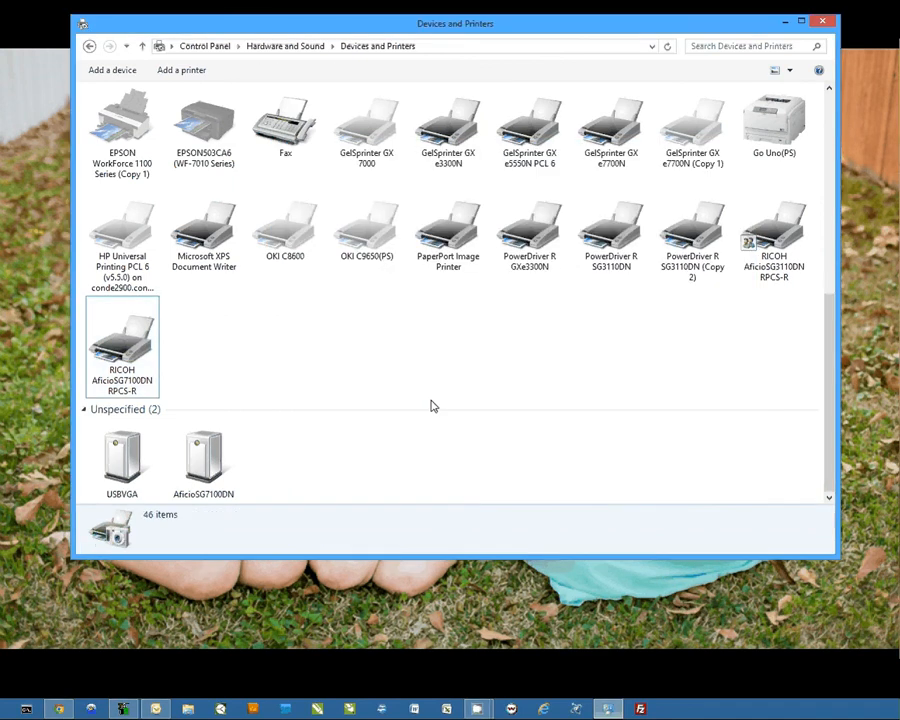